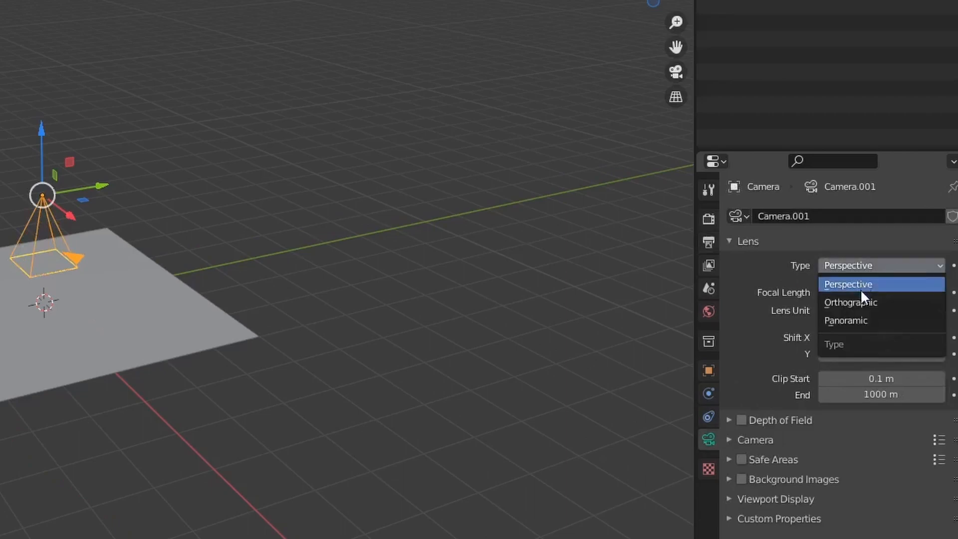
# Set the camera's lens type to Orthographic, then hide the camera in the viewport after checking its view.
pyautogui.click(854, 301)
pyautogui.press('KP_0')
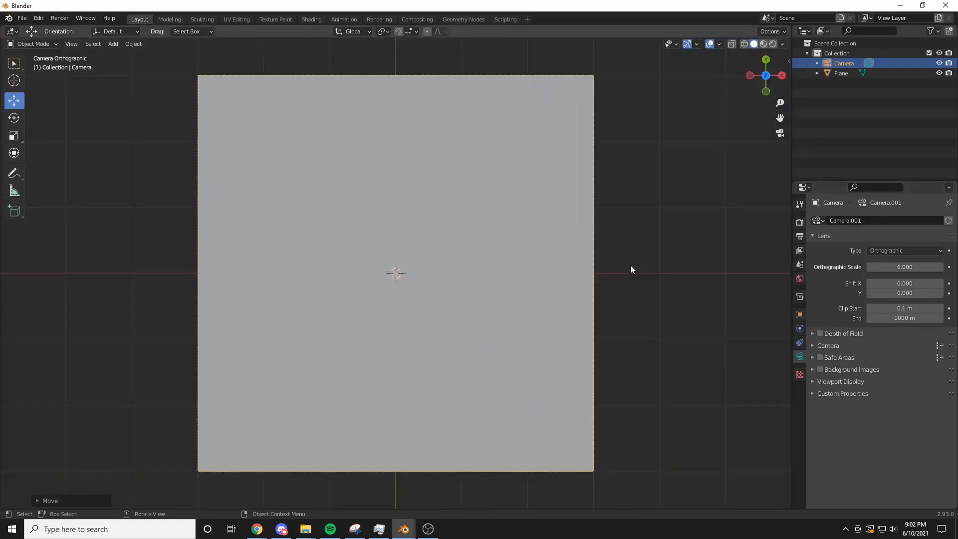
pyautogui.press('KP_0')
pyautogui.press('h')
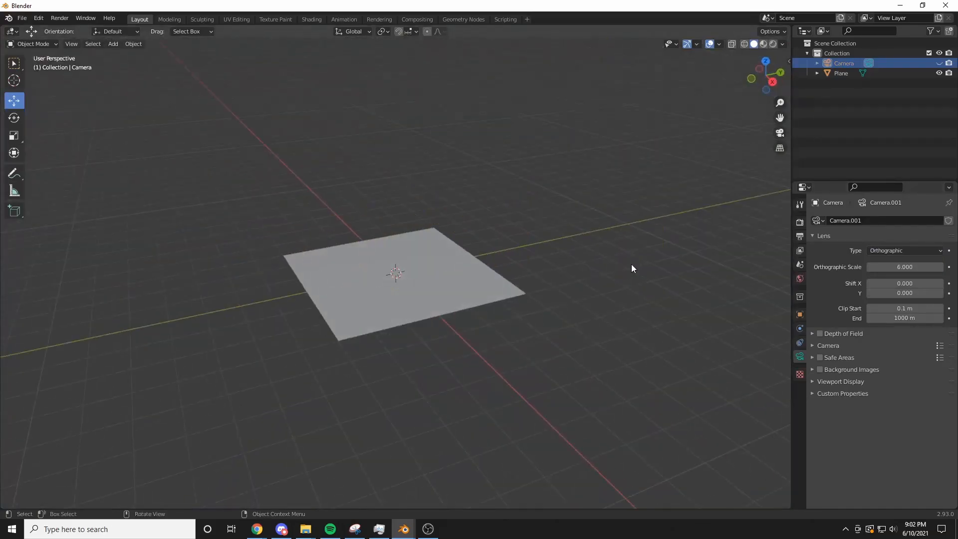
# Split the 3D viewport vertically and turn one half into a Shader Editor with its sidebar hidden.
pyautogui.moveTo(2, 29); pyautogui.dragTo(454, 42)
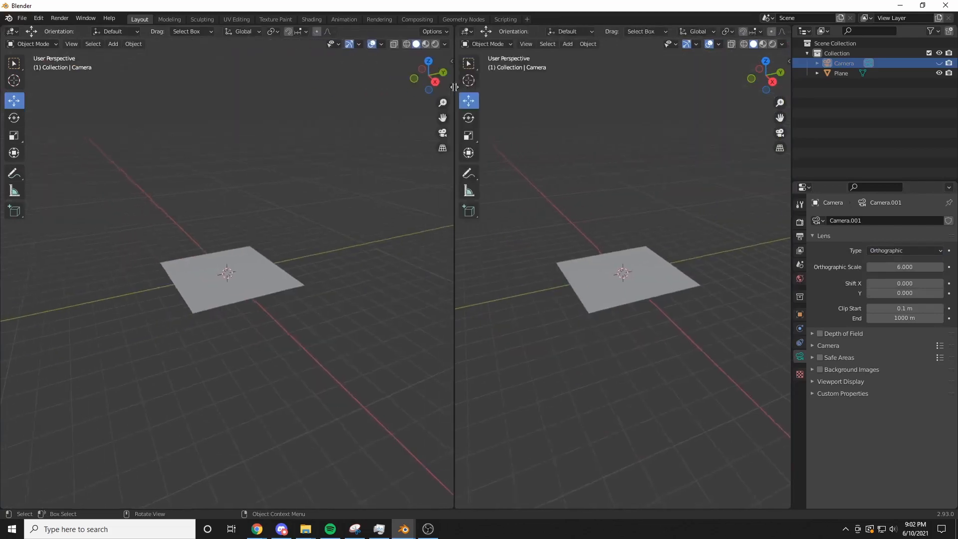
pyautogui.click(15, 34)
pyautogui.click(37, 125)
pyautogui.press('n')
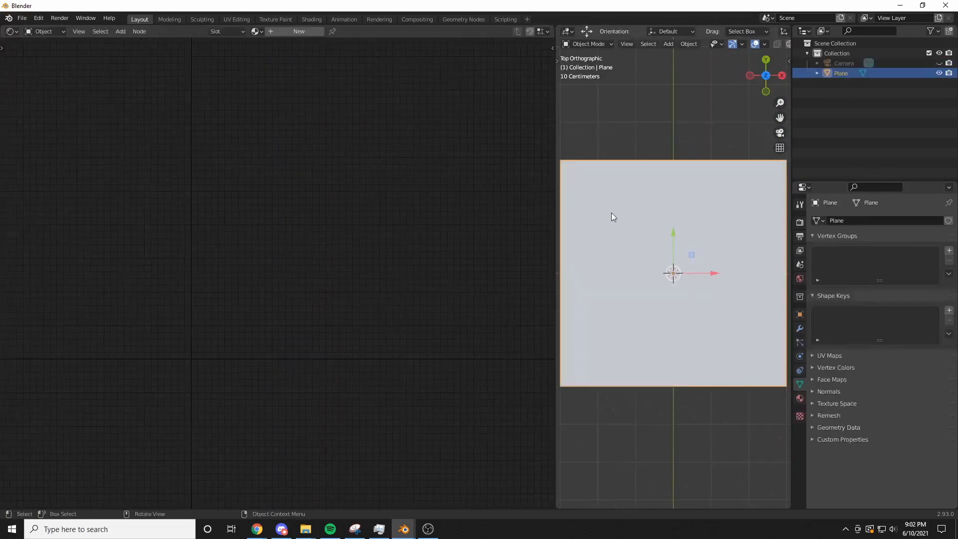
# Create a new material for the plane and add a Texture Coordinate node to it.
pyautogui.click(299, 32)
pyautogui.scroll(-4, 214, 110)
pyautogui.moveTo(104, 160); pyautogui.dragTo(118, 160, button='middle')
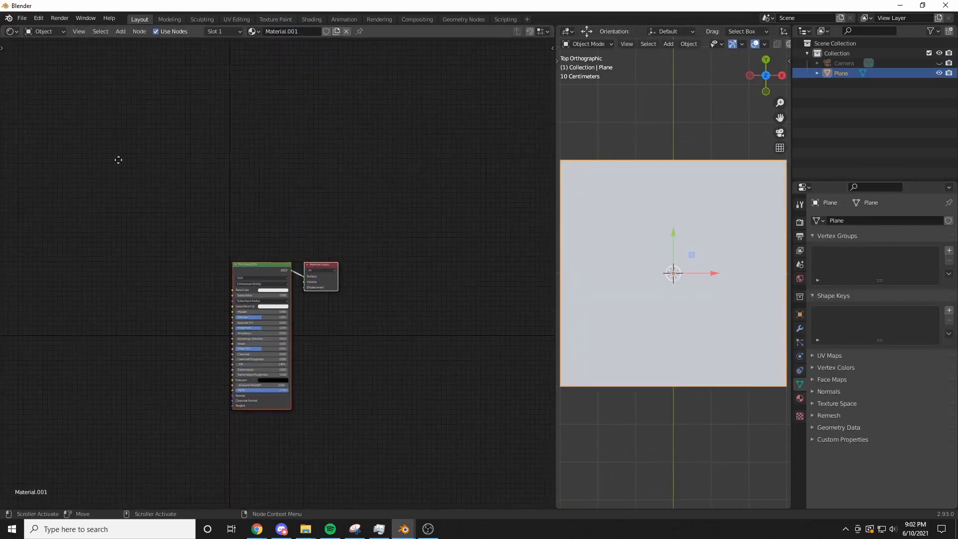
pyautogui.moveTo(118, 160); pyautogui.dragTo(319, 139, button='middle')
pyautogui.scroll(4, 299, 165)
pyautogui.hotkey('shift', 'a')
pyautogui.write('s')
pyautogui.write('texture')
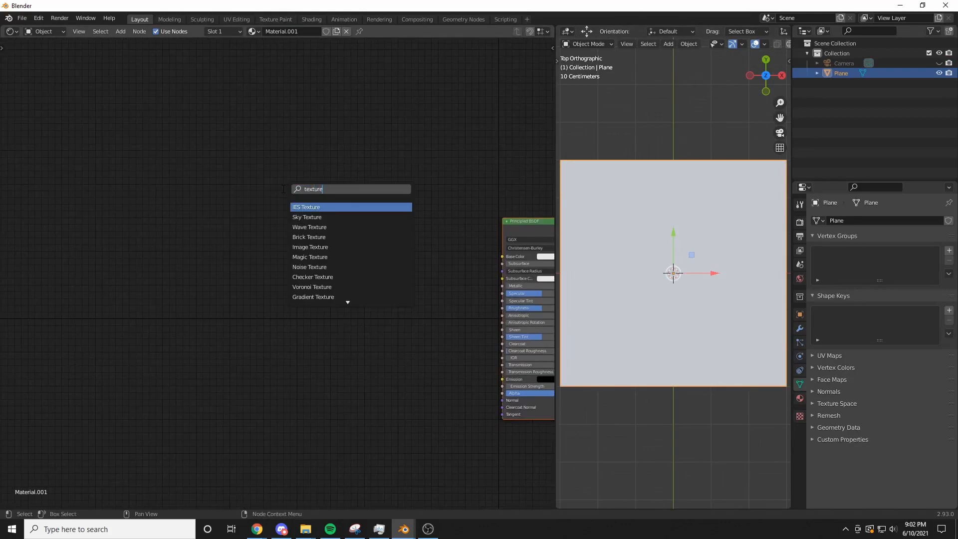
pyautogui.write(' coo')
pyautogui.press('Return')
# Preview the Texture Coordinate node's UV output on the plane and place the node farther from the shader.
pyautogui.keyDown('ctrl'); pyautogui.keyDown('shift'); pyautogui.click(214, 218); pyautogui.keyUp('shift'); pyautogui.keyUp('ctrl')
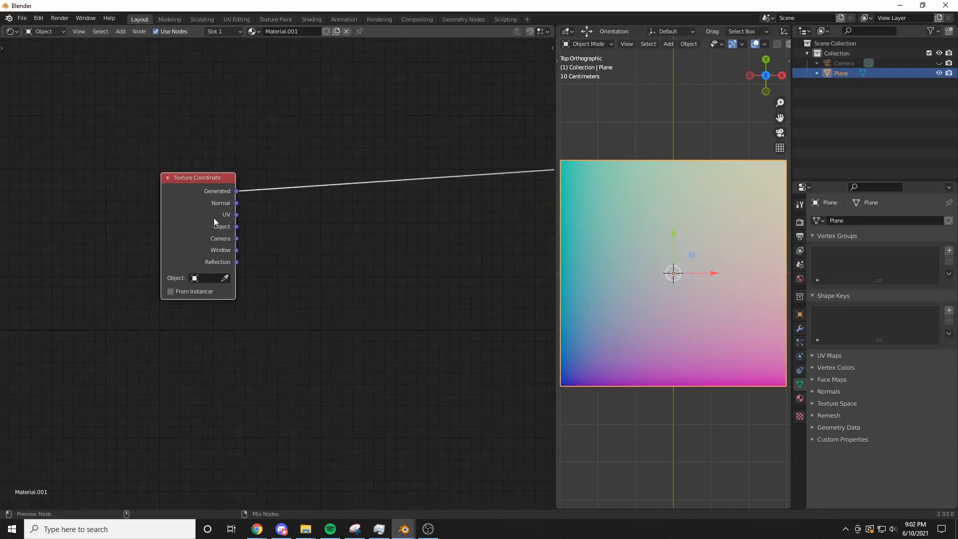
pyautogui.keyDown('ctrl'); pyautogui.keyDown('shift'); pyautogui.click(214, 219); pyautogui.keyUp('shift'); pyautogui.keyUp('ctrl')
pyautogui.keyDown('ctrl'); pyautogui.keyDown('shift'); pyautogui.click(214, 220); pyautogui.keyUp('shift'); pyautogui.keyUp('ctrl')
pyautogui.moveTo(216, 220); pyautogui.dragTo(106, 252)
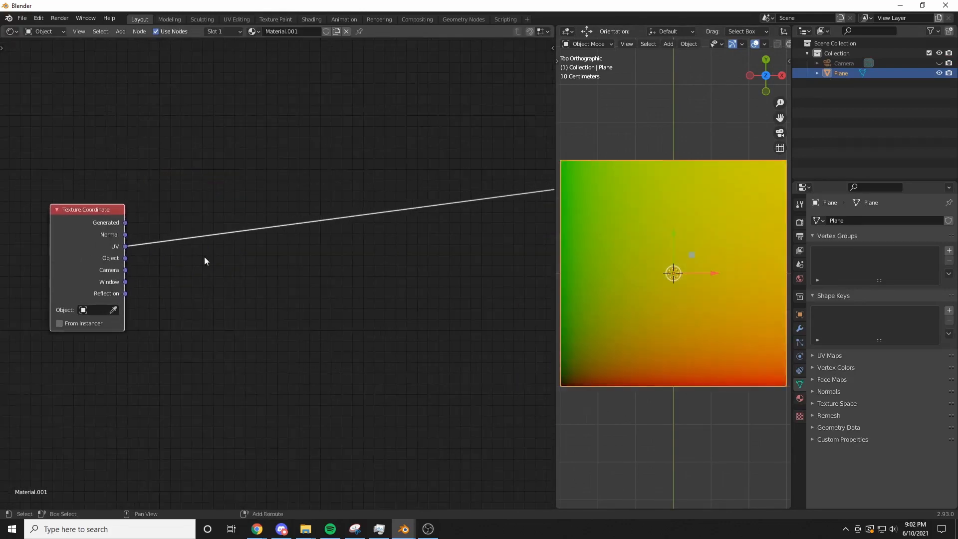
# Insert a Vector Math Add node on the UV link and set all three vector components to -0.5.
pyautogui.hotkey('shift', 'a')
pyautogui.write('smath')
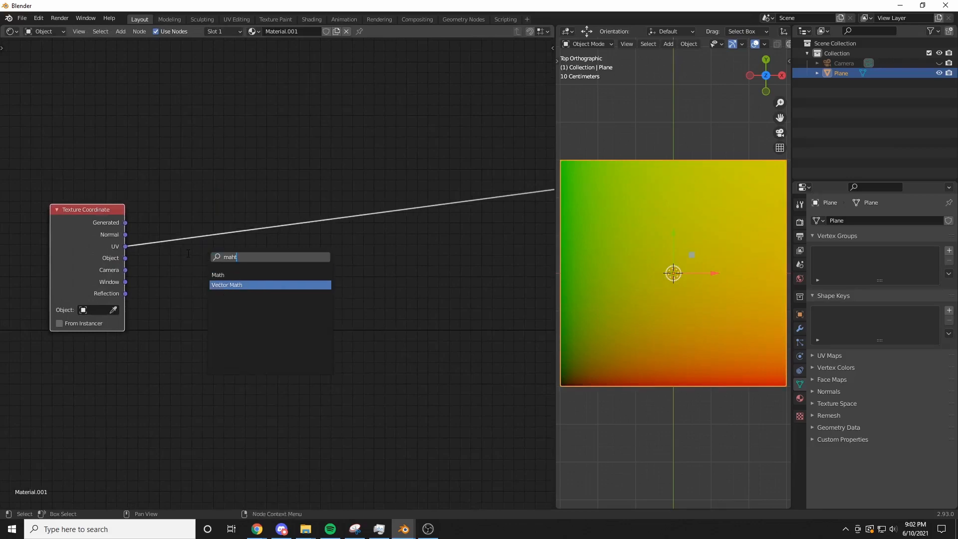
pyautogui.click(220, 282)
pyautogui.click(211, 219)
pyautogui.click(429, 275)
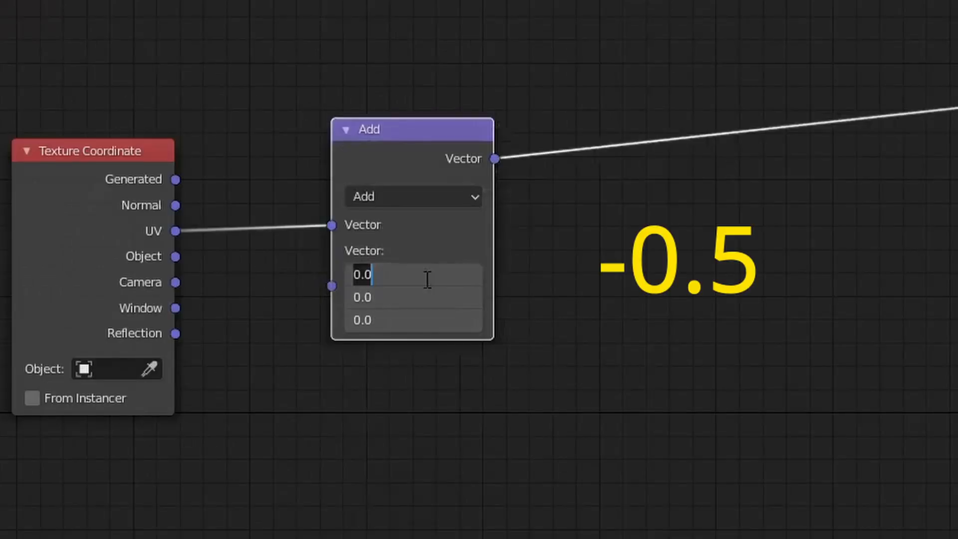
pyautogui.write('-0.5')
pyautogui.press('Return')
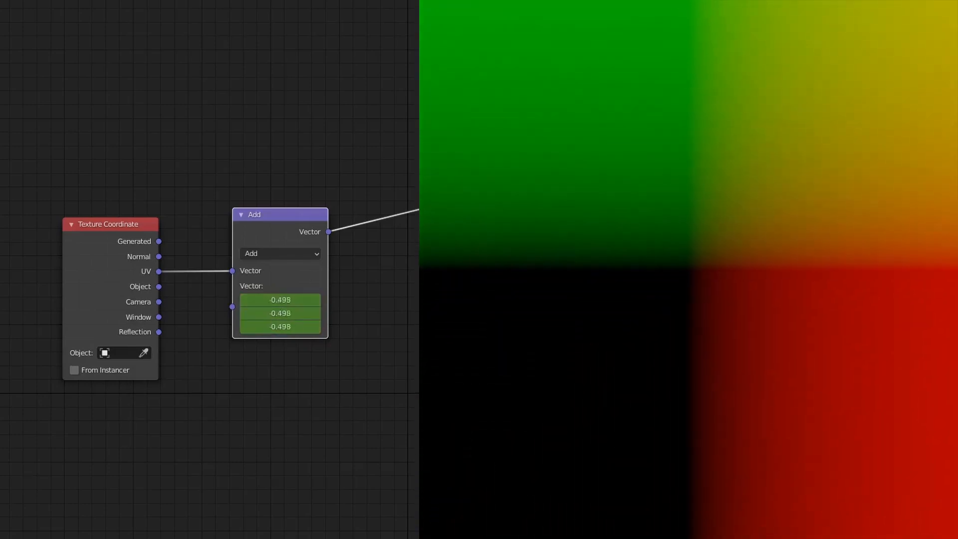
# Duplicate the vector Add node onto its outgoing link and change the copy's operation to Absolute.
pyautogui.moveTo(225, 206); pyautogui.dragTo(330, 209)
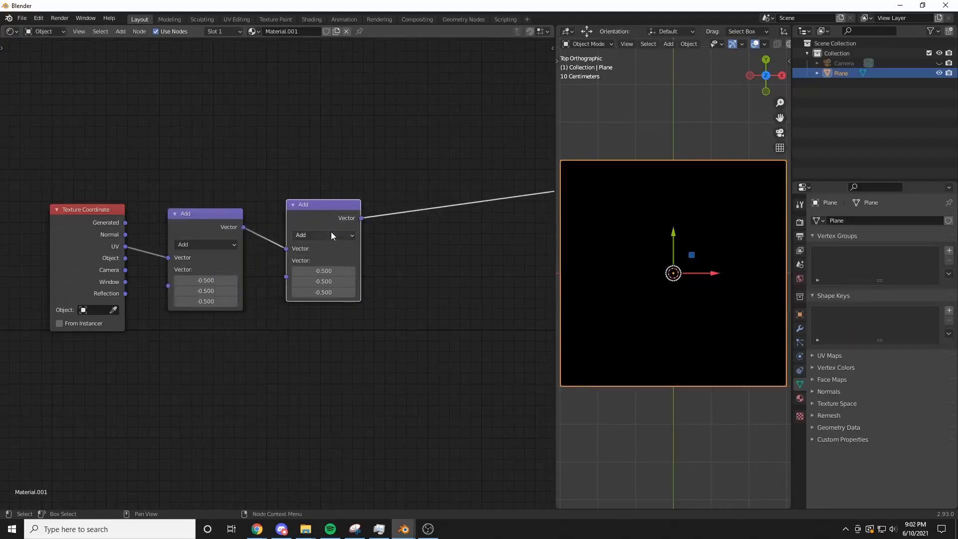
pyautogui.click(331, 235)
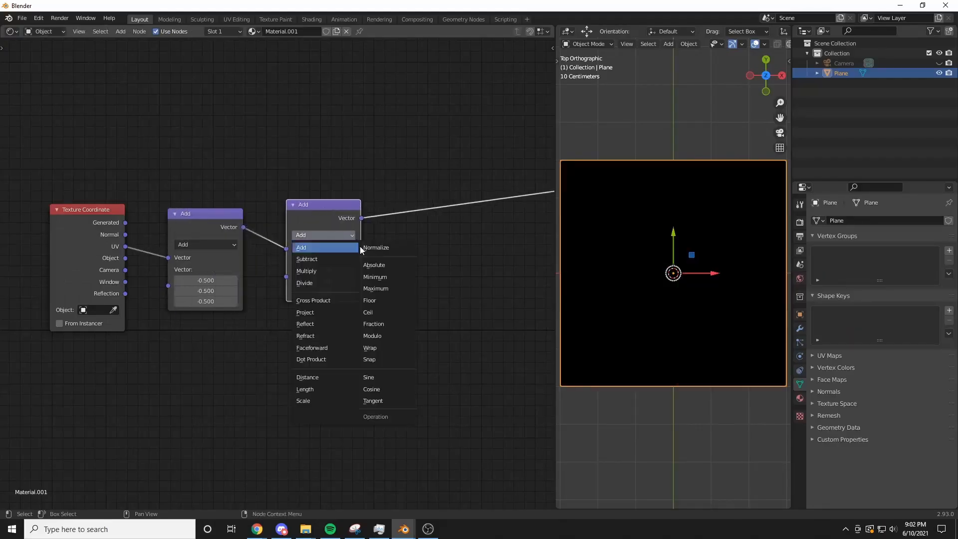
pyautogui.click(393, 269)
# Insert a Separate XYZ node on the link after the Absolute node.
pyautogui.moveTo(345, 207); pyautogui.dragTo(171, 234, button='middle')
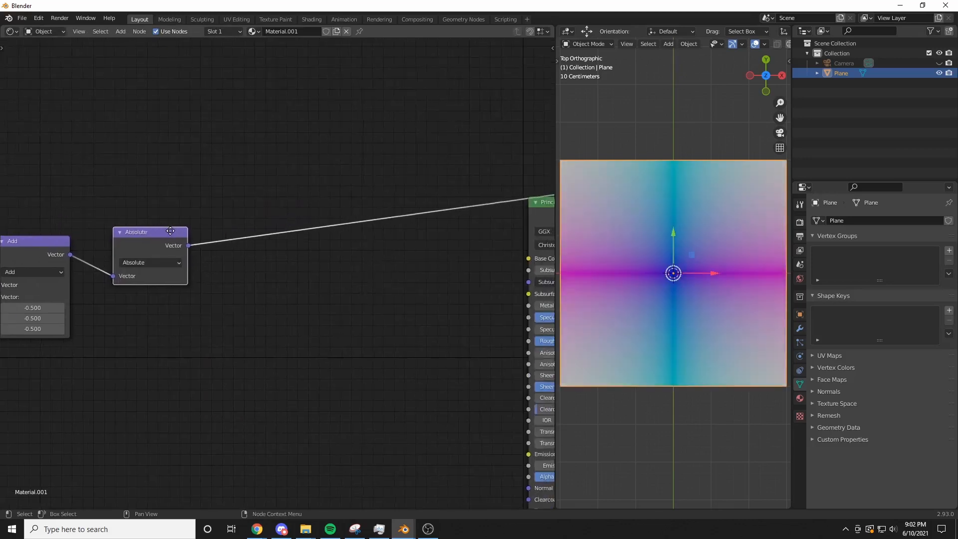
pyautogui.hotkey('shift', 'a')
pyautogui.click(229, 248)
pyautogui.write('se')
pyautogui.click(269, 286)
pyautogui.click(262, 258)
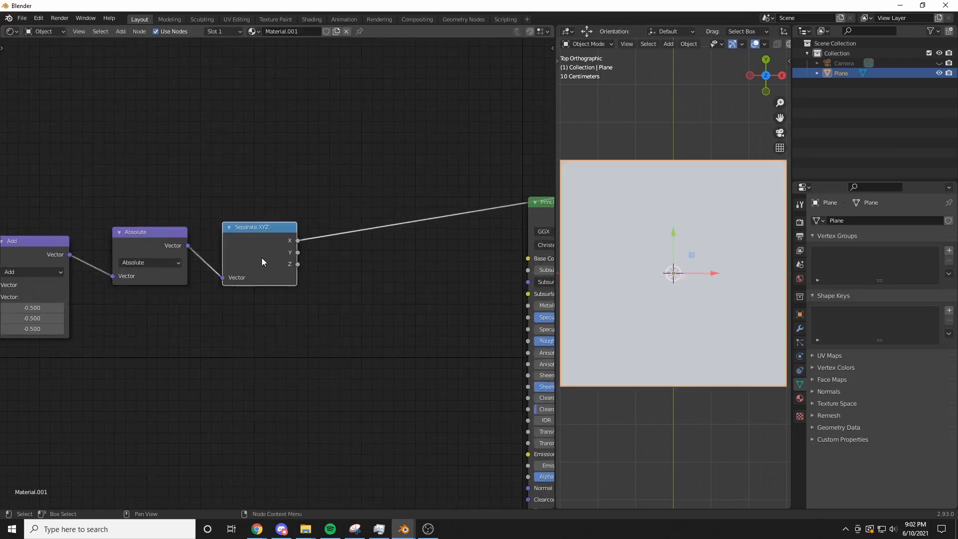
# Insert a Math Add node on the X output of Separate XYZ and enable Clamp.
pyautogui.moveTo(335, 245); pyautogui.dragTo(333, 243, button='middle')
pyautogui.moveTo(332, 244); pyautogui.dragTo(143, 230, button='middle')
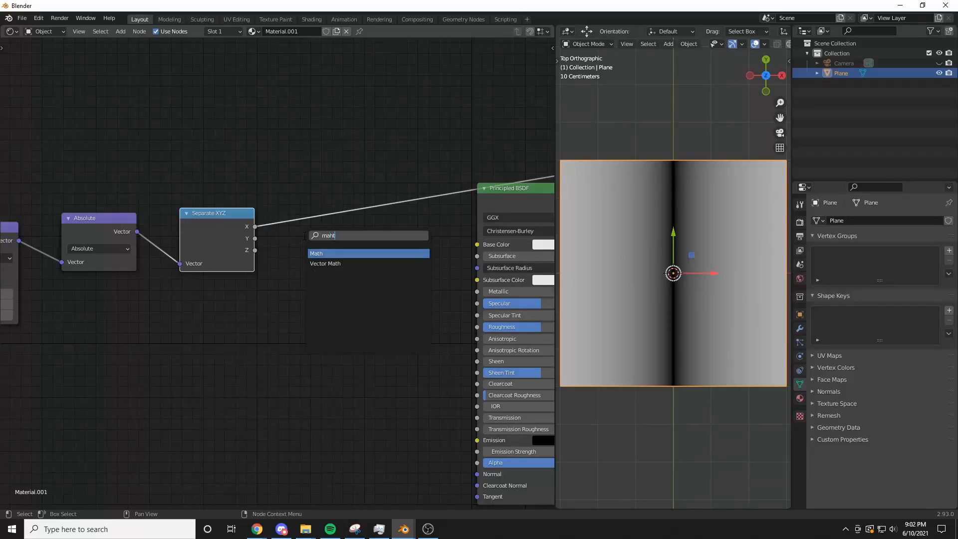
pyautogui.press('Return')
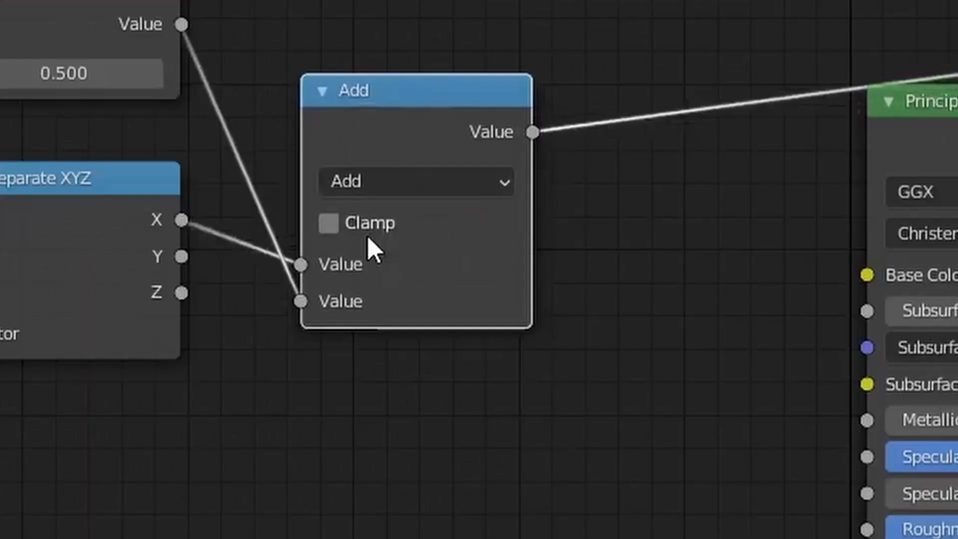
pyautogui.click(380, 223)
pyautogui.moveTo(427, 106); pyautogui.dragTo(428, 89)
# Duplicate the clamped Add node onto its outgoing link and change the copy's operation to Multiply.
pyautogui.hotkey('shift', 'd')
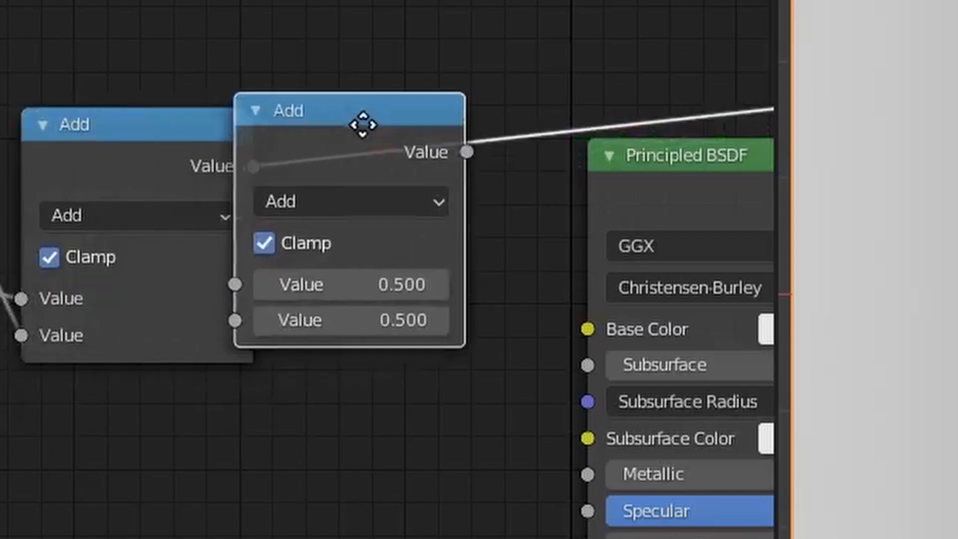
pyautogui.click(394, 120)
pyautogui.click(561, 192)
pyautogui.click(449, 432)
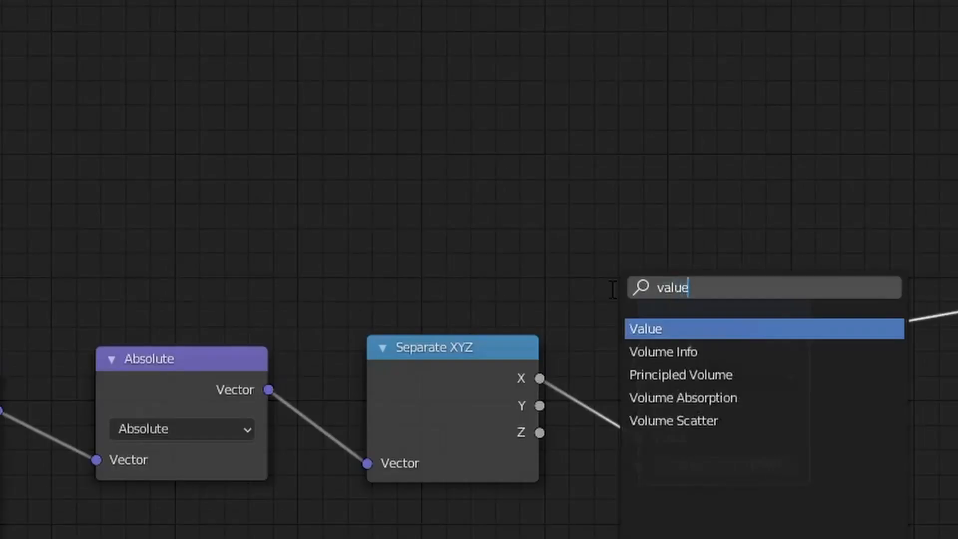
# Feed the second inputs of Add and Multiply from separate Value nodes, set to about -0.3 and 37.8 respectively.
pyautogui.press('Return')
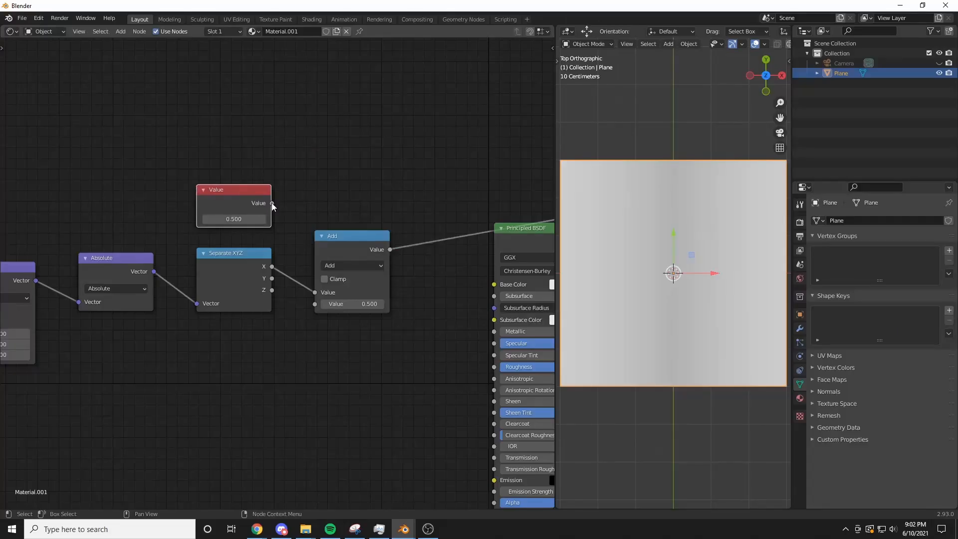
pyautogui.moveTo(272, 203); pyautogui.dragTo(314, 303)
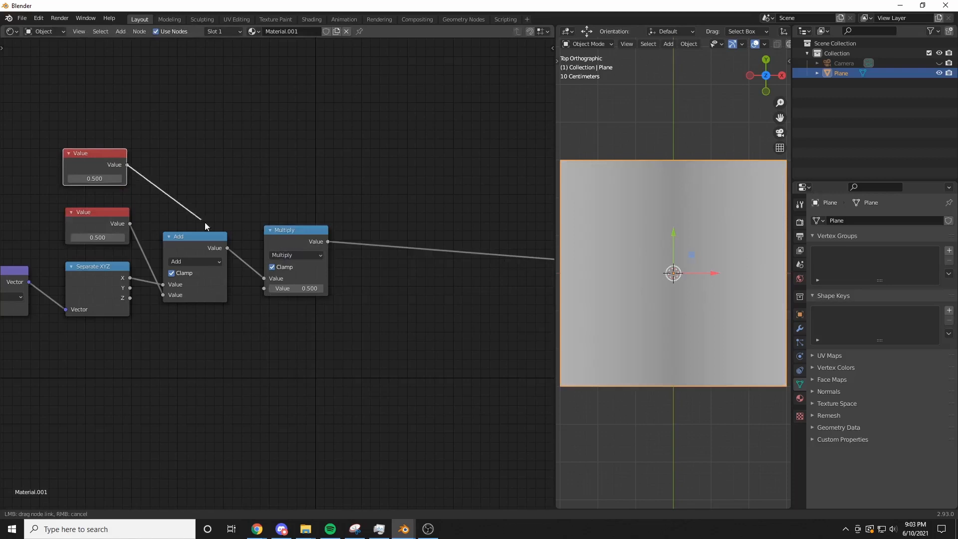
pyautogui.moveTo(204, 222); pyautogui.dragTo(267, 287)
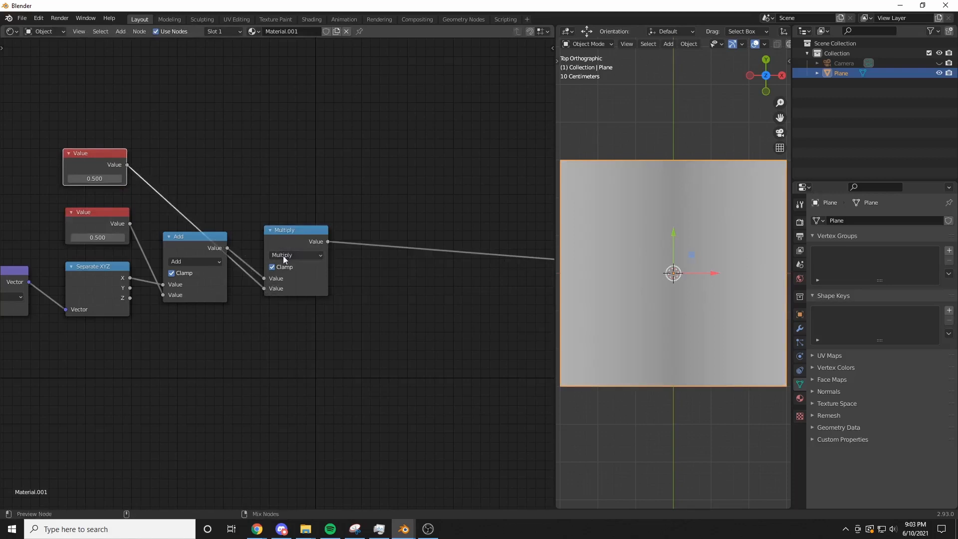
pyautogui.moveTo(106, 237); pyautogui.dragTo(46, 237)
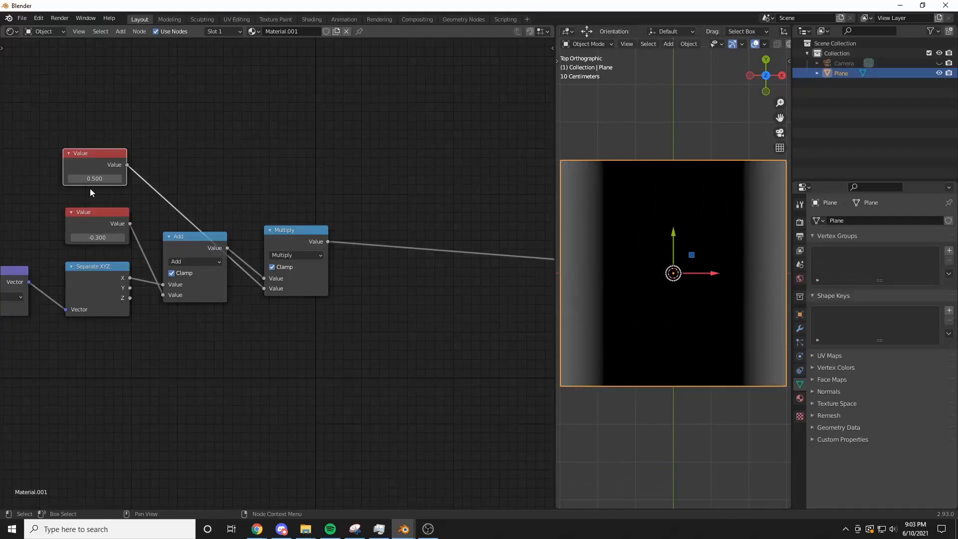
pyautogui.moveTo(95, 179); pyautogui.dragTo(145, 179)
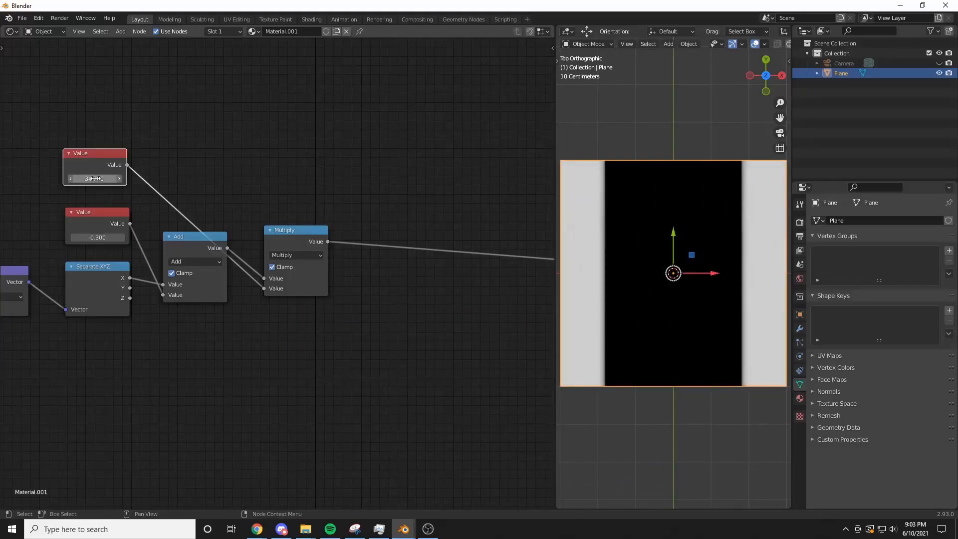
# Duplicate the Add and Multiply node pair and place the copies below the originals.
pyautogui.scroll(2, 352, 228)
pyautogui.moveTo(209, 292); pyautogui.dragTo(316, 220)
pyautogui.hotkey('shift', 'd')
pyautogui.click(322, 322)
pyautogui.press('r')
pyautogui.click(324, 329)
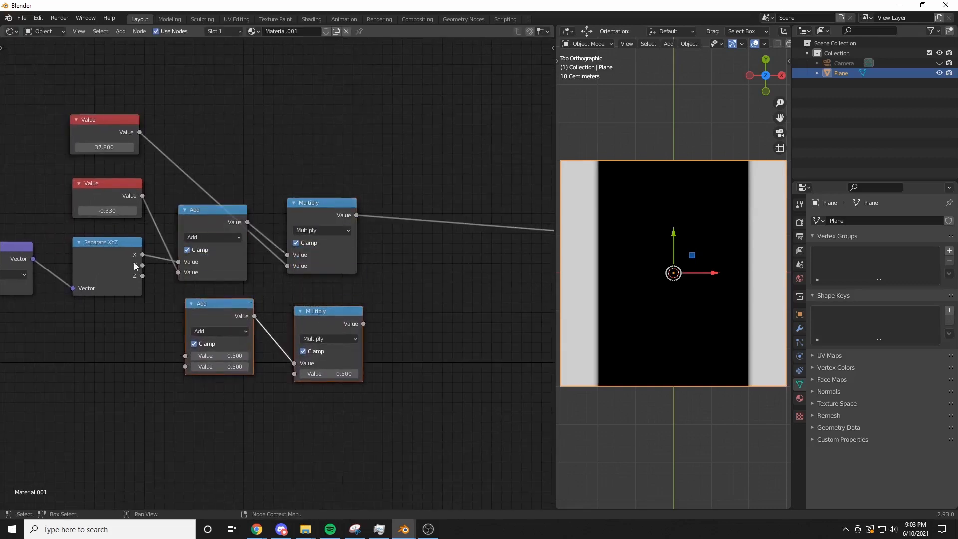
# Connect the Y output and both Value nodes to the duplicated Add and Multiply pair, previewing the lower Multiply.
pyautogui.moveTo(142, 264); pyautogui.dragTo(190, 355)
pyautogui.keyDown('ctrl'); pyautogui.keyDown('shift'); pyautogui.click(317, 329); pyautogui.keyUp('shift'); pyautogui.keyUp('ctrl')
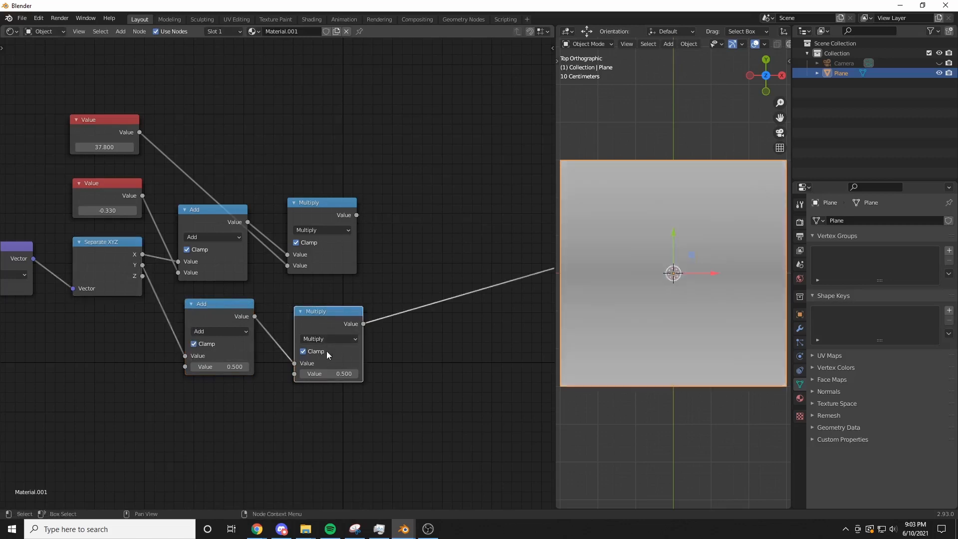
pyautogui.moveTo(142, 196); pyautogui.dragTo(187, 367)
pyautogui.moveTo(140, 132); pyautogui.dragTo(295, 374)
# Duplicate the lower Multiply as an Add node on its outgoing link and combine both Multiply outputs in it.
pyautogui.moveTo(293, 279); pyautogui.dragTo(180, 268, button='middle')
pyautogui.click(202, 304)
pyautogui.hotkey('shift', 'd')
pyautogui.click(351, 241)
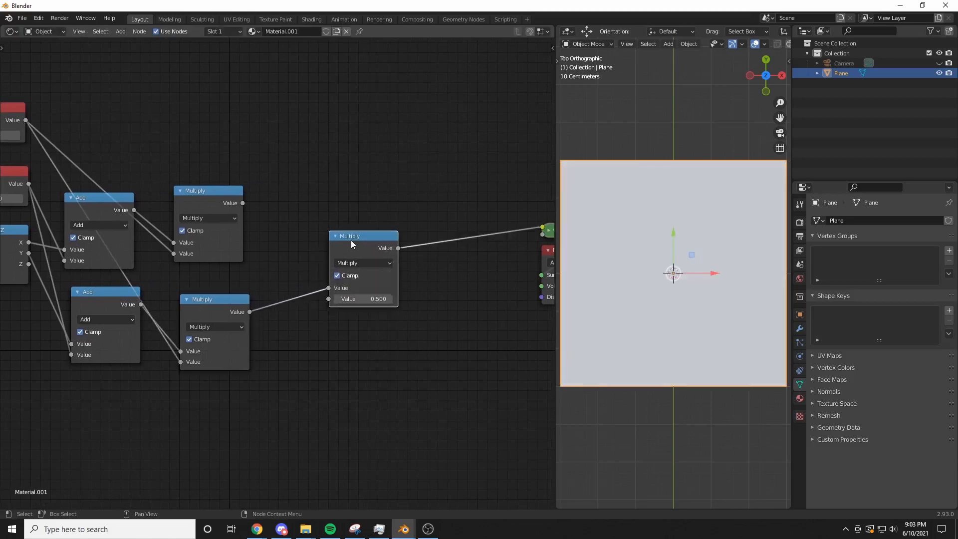
pyautogui.click(350, 266)
pyautogui.click(343, 291)
pyautogui.moveTo(242, 203); pyautogui.dragTo(328, 289)
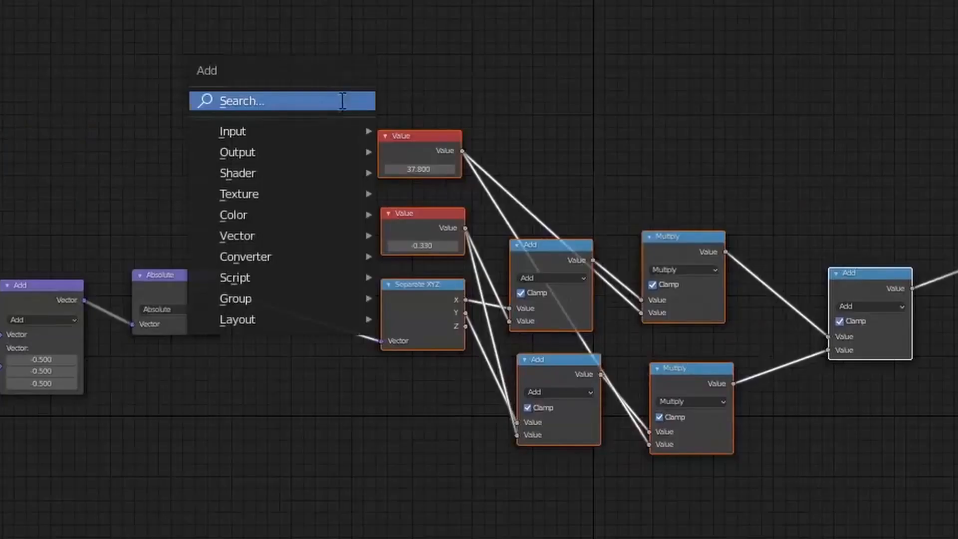
# Insert a Vector Rotate node between the Absolute and Separate XYZ nodes.
pyautogui.write('rota')
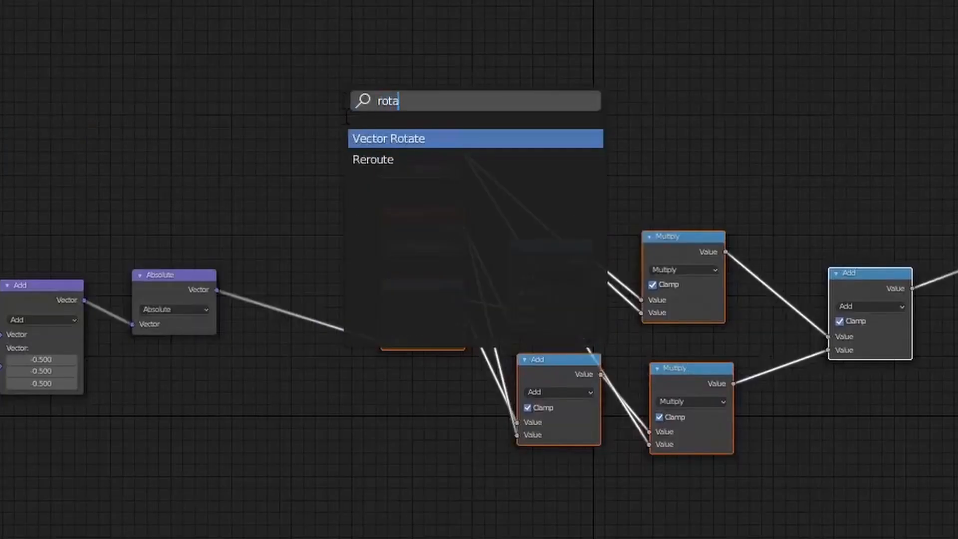
pyautogui.press('Return')
pyautogui.click(222, 207)
# Set the Vector Rotate node's angle to 45 degrees.
pyautogui.scroll(2, 250, 276)
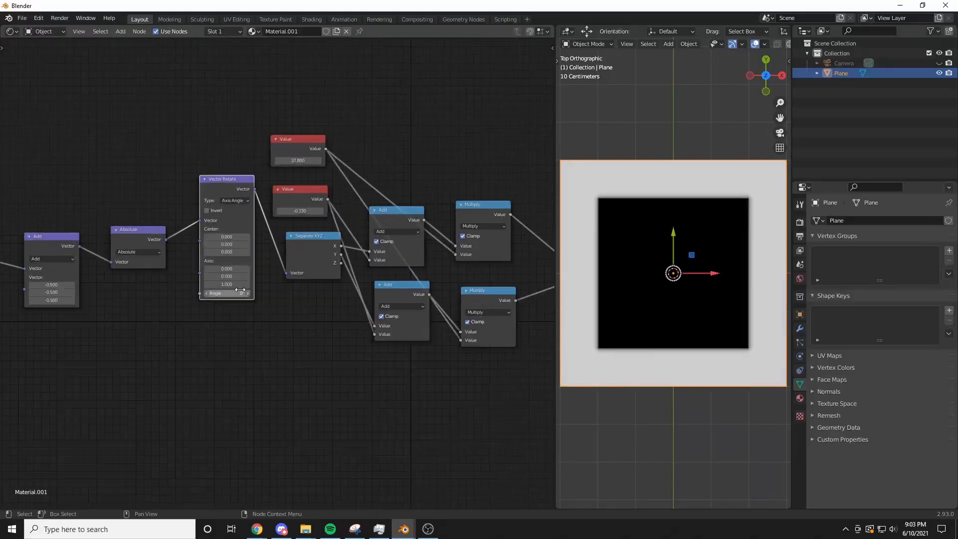
pyautogui.scroll(1, 240, 289)
pyautogui.moveTo(240, 289); pyautogui.dragTo(304, 201, button='middle')
pyautogui.click(291, 207)
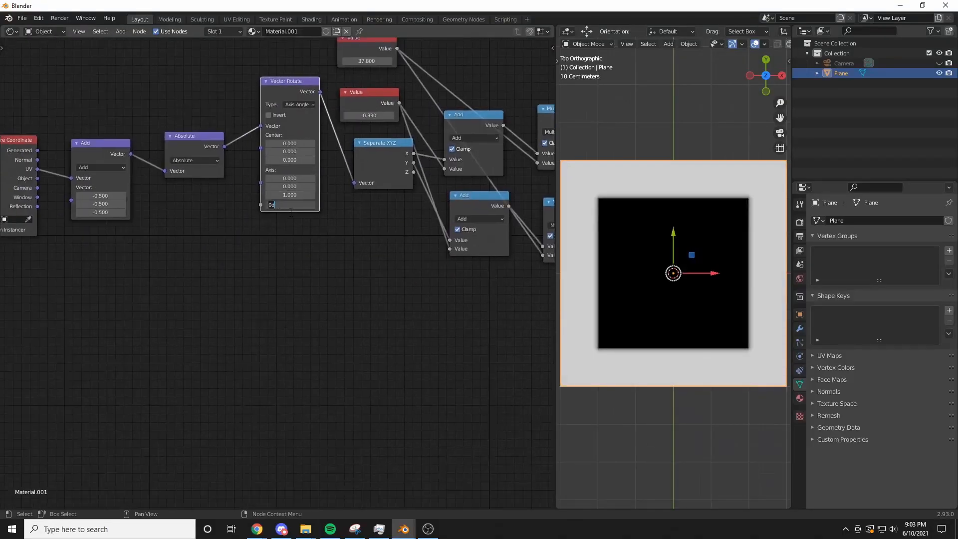
pyautogui.write('45')
pyautogui.press('Return')
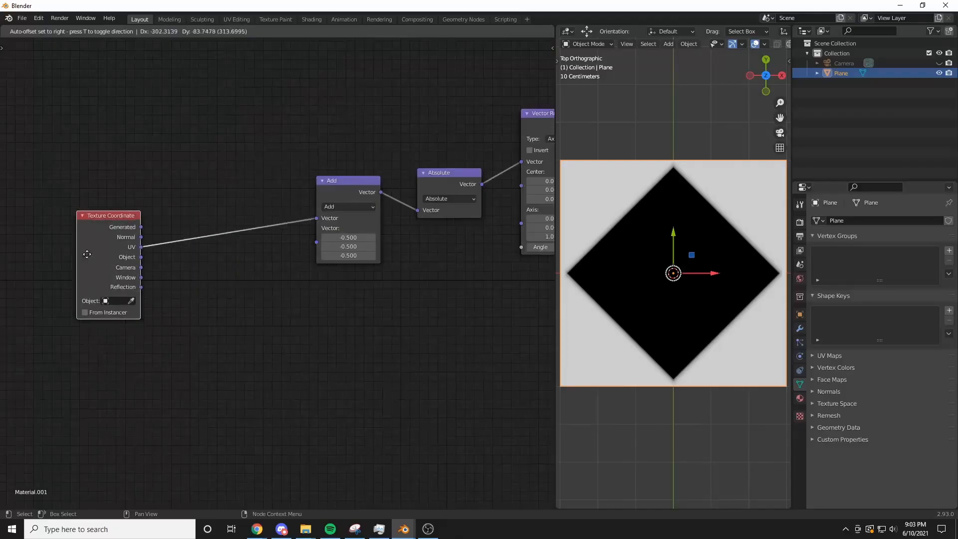
# Make room after the Texture Coordinate node, then duplicate the vector Add node and change the copy's operation to Scale.
pyautogui.moveTo(85, 254); pyautogui.dragTo(64, 264)
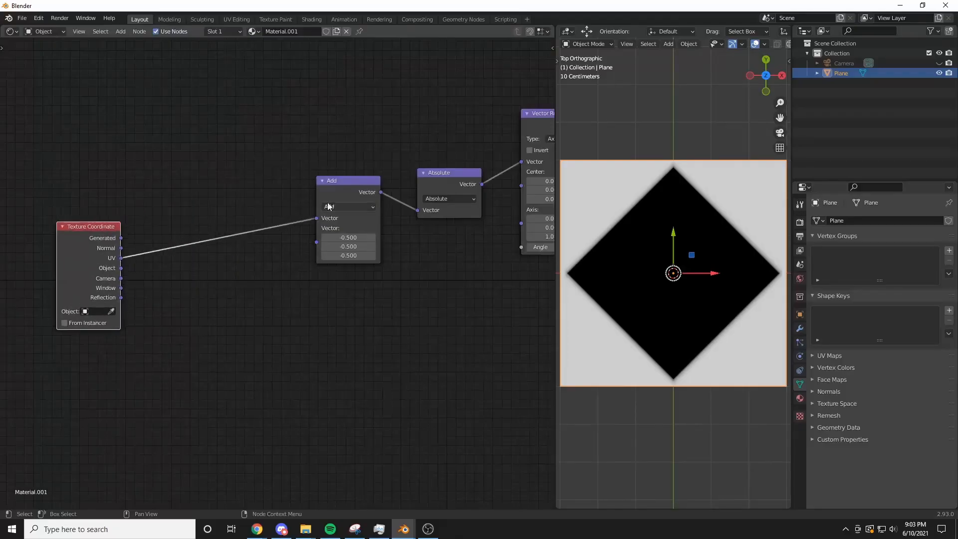
pyautogui.click(325, 198)
pyautogui.hotkey('shift', 'd')
pyautogui.click(220, 317)
pyautogui.scroll(4, 250, 354)
pyautogui.scroll(4, 253, 358)
pyautogui.moveTo(253, 358); pyautogui.dragTo(261, 195, button='middle')
pyautogui.click(252, 179)
pyautogui.click(217, 444)
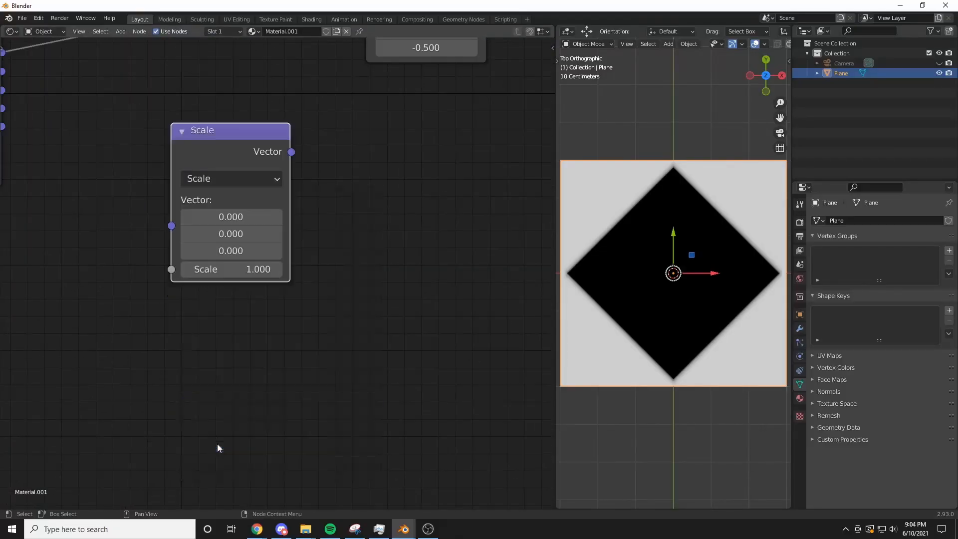
# Position the Scale node below the main node chain, duplicate it and change the copy's operation to Fraction.
pyautogui.scroll(-8, 280, 394)
pyautogui.moveTo(256, 260); pyautogui.dragTo(209, 257)
pyautogui.hotkey('shift', 'd')
pyautogui.click(318, 272)
pyautogui.click(316, 288)
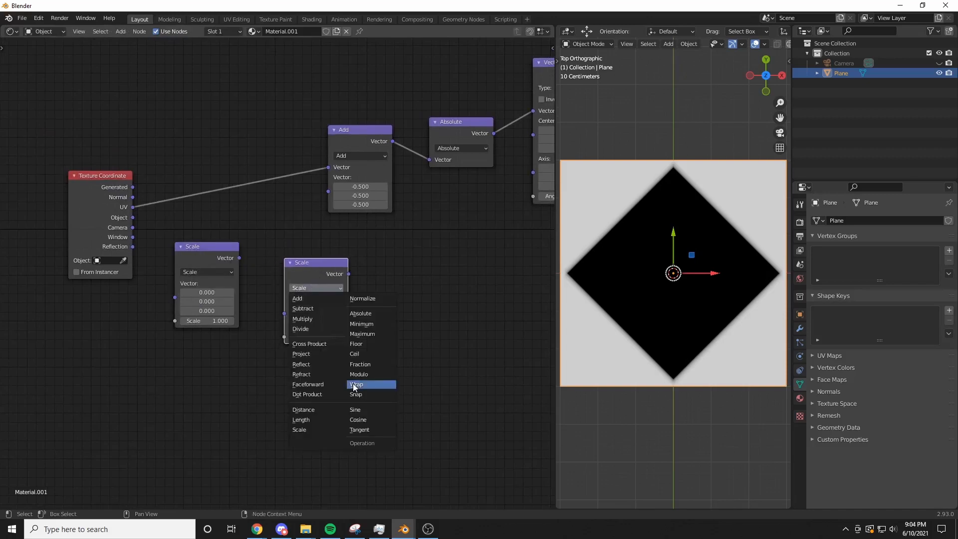
pyautogui.click(352, 363)
# Route the UV coordinates through the Scale and Fraction nodes into the vector Add node, and set Scale to 60.5.
pyautogui.moveTo(133, 206); pyautogui.dragTo(175, 297)
pyautogui.moveTo(239, 258); pyautogui.dragTo(284, 312)
pyautogui.moveTo(348, 273); pyautogui.dragTo(322, 193)
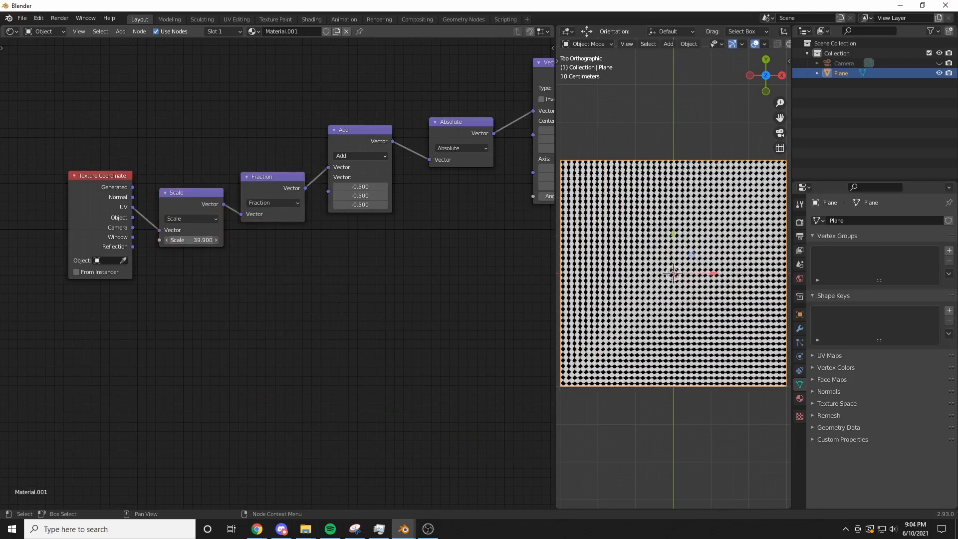
pyautogui.moveTo(197, 239); pyautogui.dragTo(216, 261)
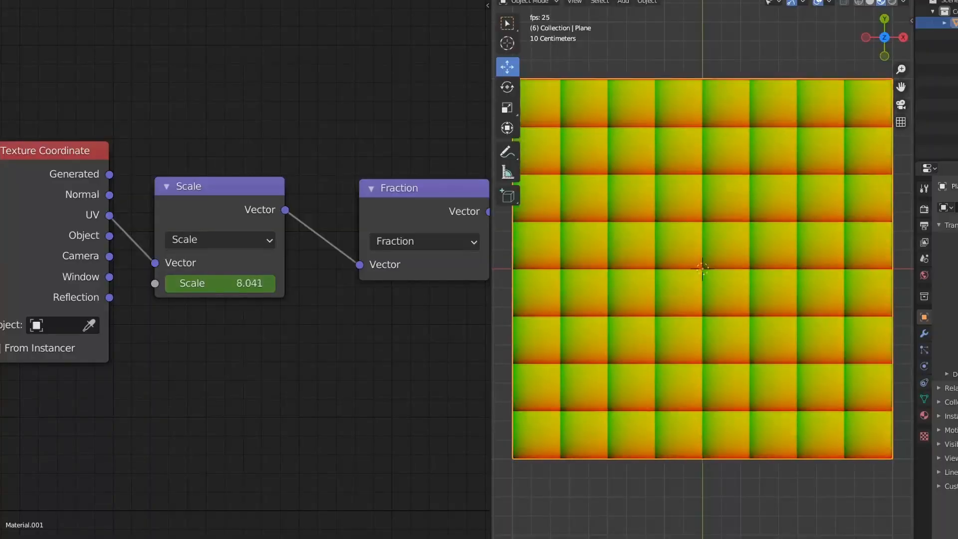
pyautogui.moveTo(197, 240); pyautogui.dragTo(219, 240)
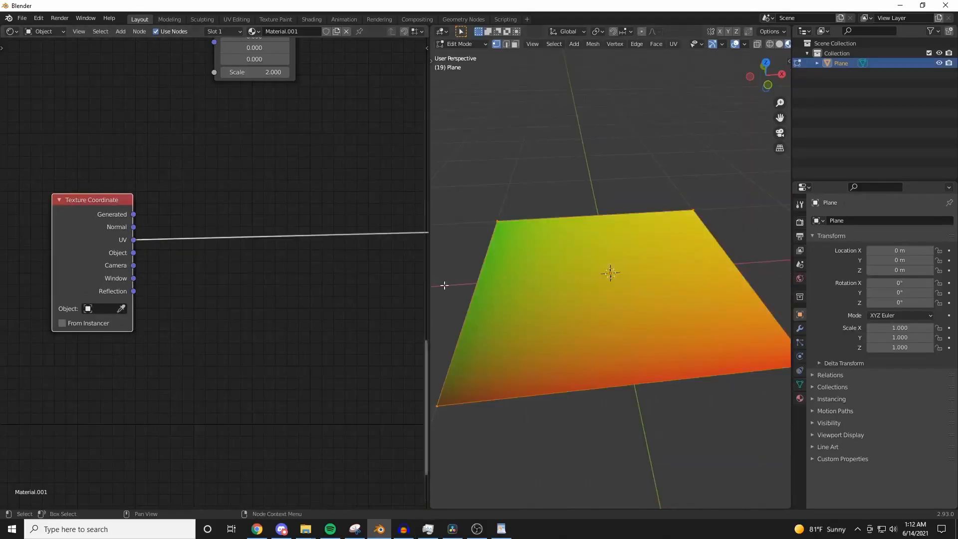
pyautogui.press('s')
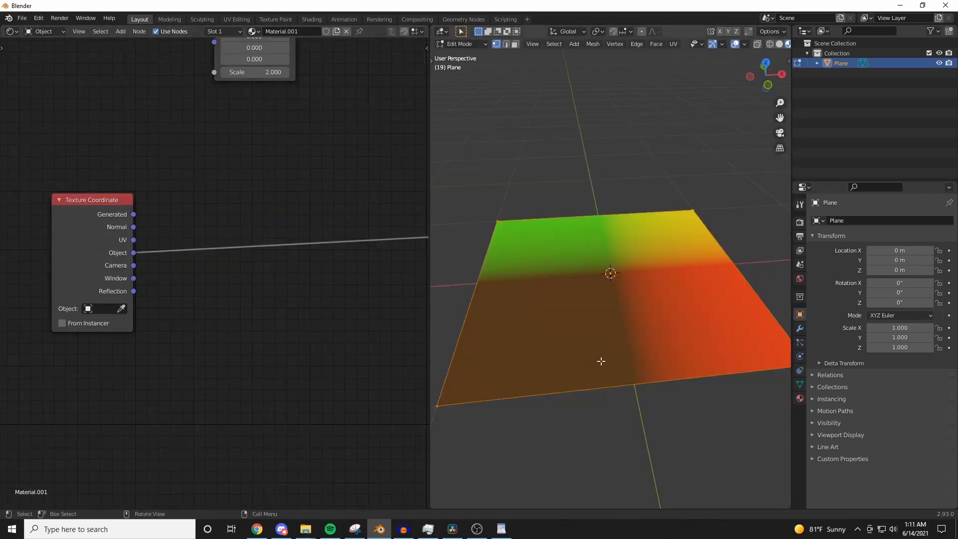
pyautogui.scroll(6, 601, 360)
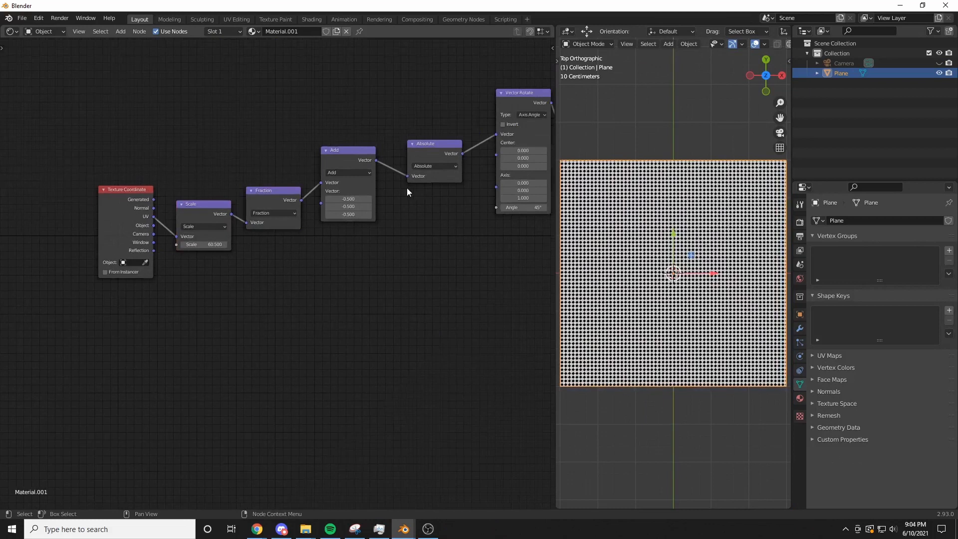
# Add a Voronoi Texture node below the node chain and link the UV coordinates to its Vector input.
pyautogui.scroll(-5, 407, 189)
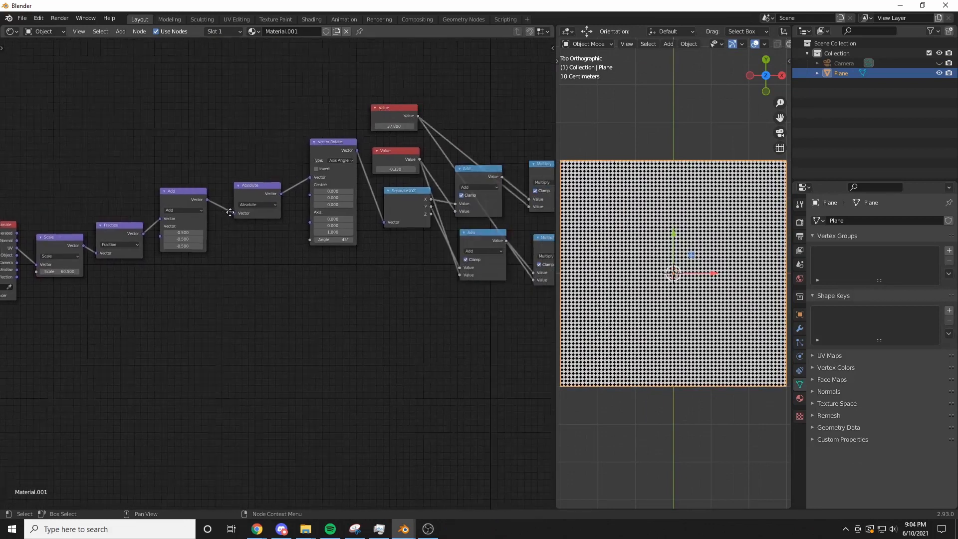
pyautogui.scroll(4, 259, 247)
pyautogui.moveTo(394, 280); pyautogui.dragTo(287, 270, button='middle')
pyautogui.moveTo(389, 253); pyautogui.dragTo(316, 164)
pyautogui.moveTo(316, 163); pyautogui.dragTo(315, 163)
pyautogui.write('vor')
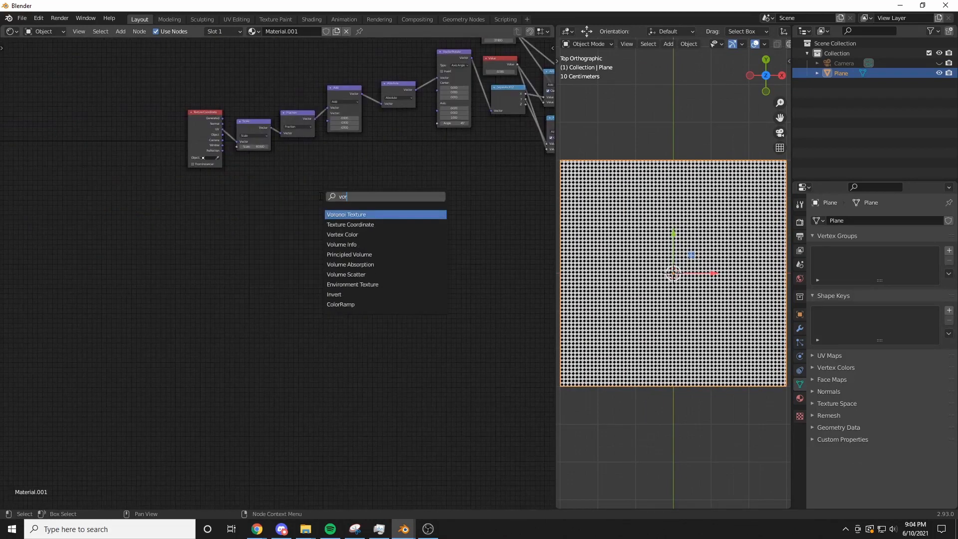
pyautogui.press('Return')
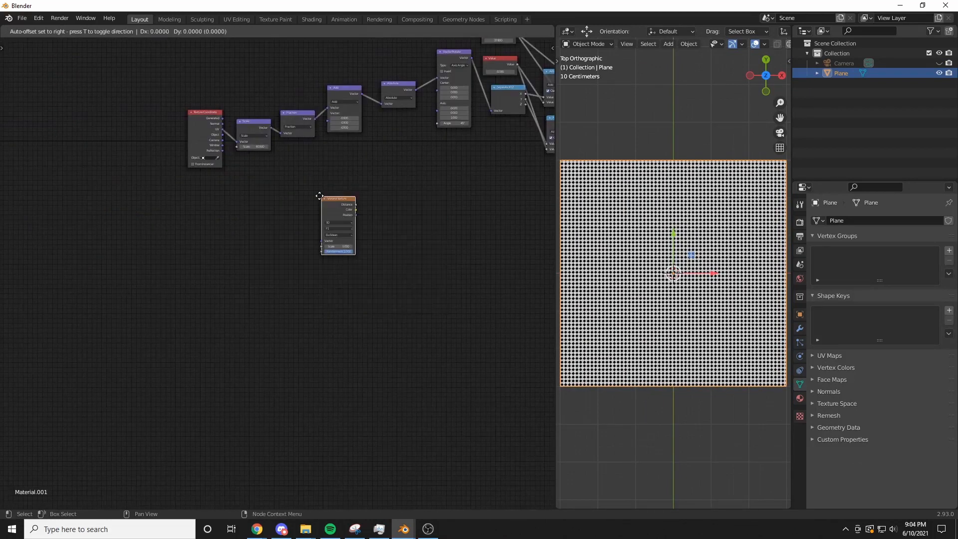
pyautogui.click(493, 205)
pyautogui.moveTo(222, 129); pyautogui.dragTo(494, 248)
# Preview the Voronoi Texture's Color output and set its Randomness to 0.
pyautogui.scroll(2, 437, 167)
pyautogui.moveTo(438, 167); pyautogui.dragTo(232, 194, button='middle')
pyautogui.scroll(3, 89, 267)
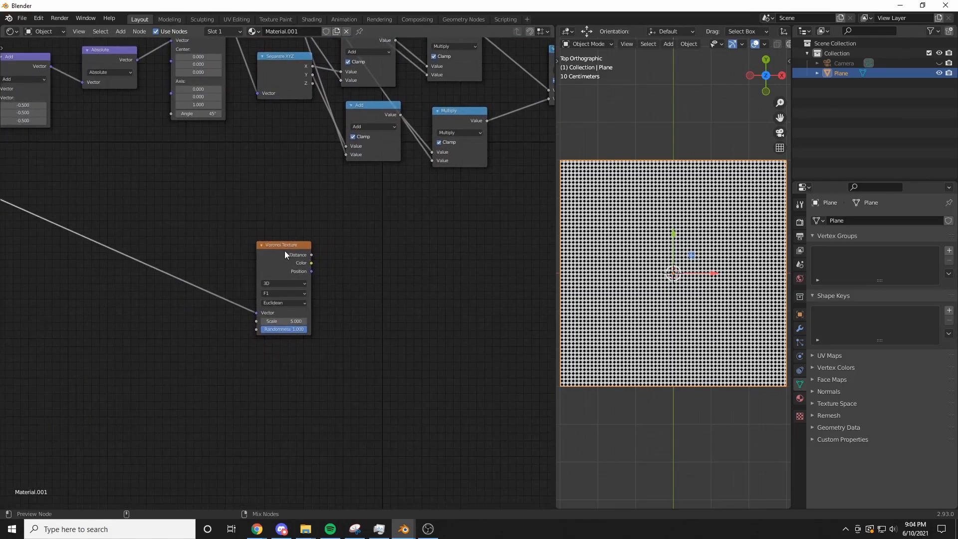
pyautogui.keyDown('ctrl'); pyautogui.keyDown('shift'); pyautogui.click(286, 251); pyautogui.keyUp('shift'); pyautogui.keyUp('ctrl')
pyautogui.keyDown('ctrl'); pyautogui.keyDown('shift'); pyautogui.click(288, 253); pyautogui.keyUp('shift'); pyautogui.keyUp('ctrl')
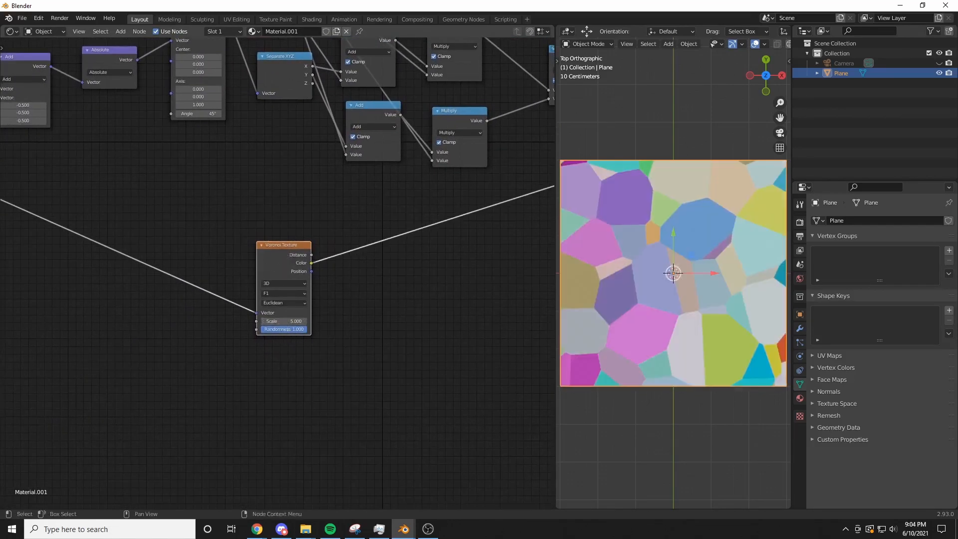
pyautogui.moveTo(285, 330); pyautogui.dragTo(214, 327)
# Add a Value node driving the scale of both the Scale and Voronoi Texture nodes, and set it to 114.6.
pyautogui.moveTo(212, 298); pyautogui.dragTo(350, 291, button='middle')
pyautogui.scroll(-2, 349, 290)
pyautogui.hotkey('shift', 'a')
pyautogui.write('svalu')
pyautogui.press('Return')
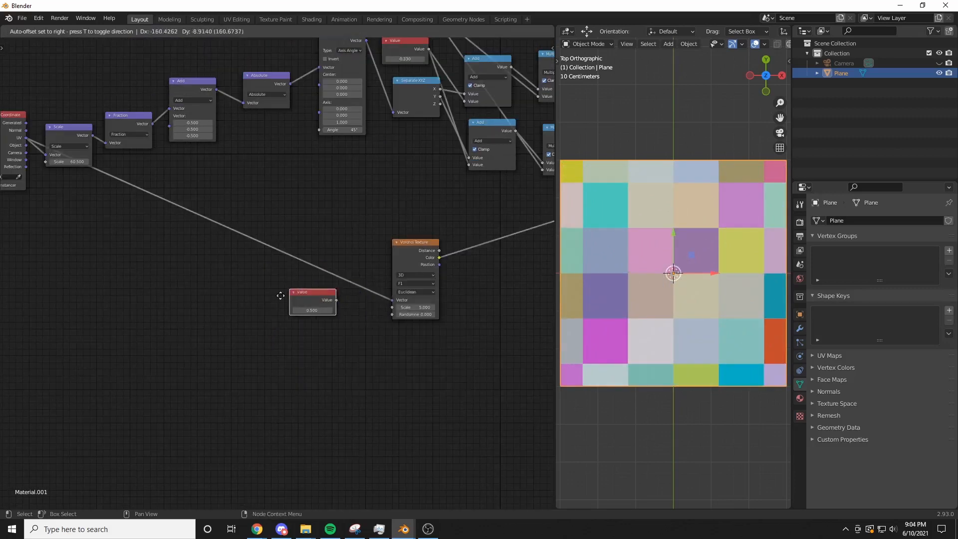
pyautogui.moveTo(272, 199); pyautogui.dragTo(301, 132)
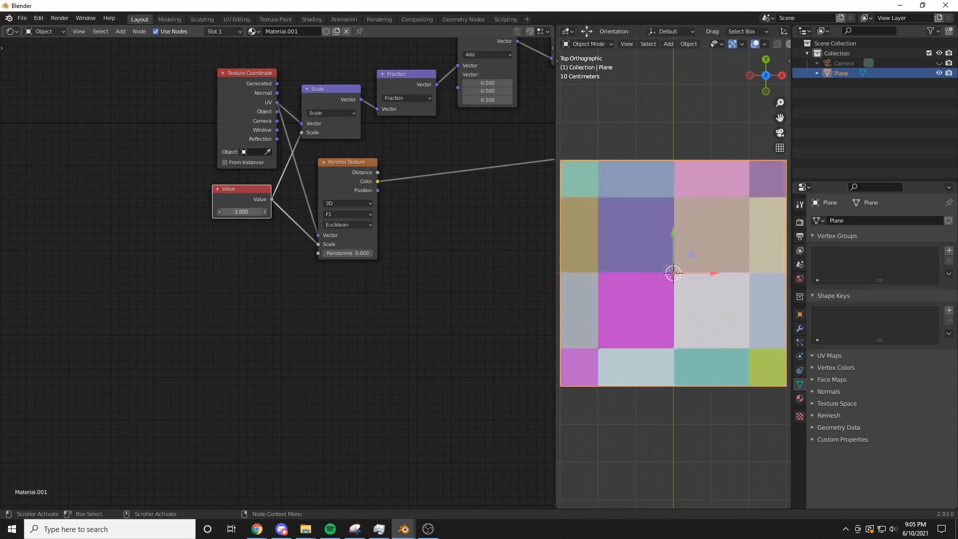
pyautogui.moveTo(241, 212); pyautogui.dragTo(300, 212)
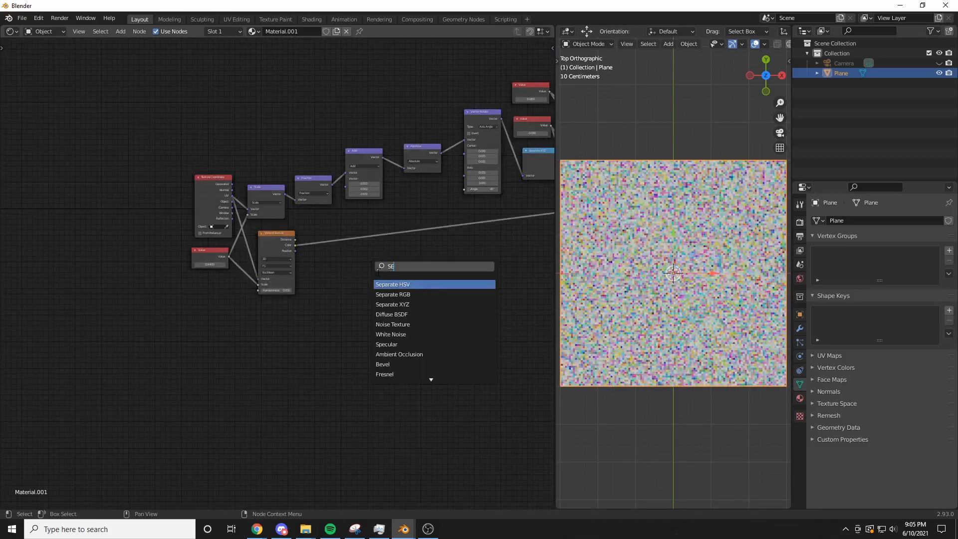
# Add a Separate XYZ node after the Voronoi Texture and feed it from the texture's Position output.
pyautogui.press('Down')
pyautogui.press('Down')
pyautogui.press('Return')
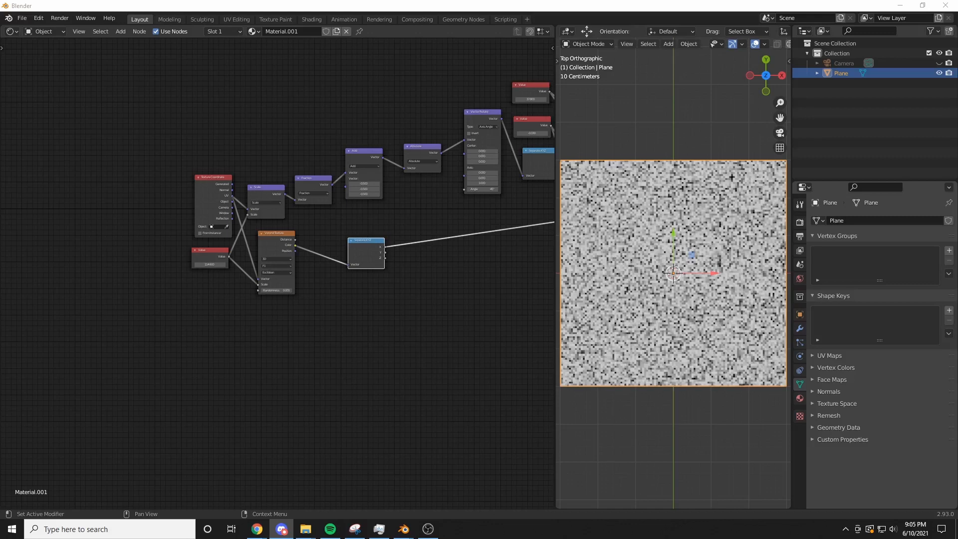
pyautogui.scroll(4, 275, 256)
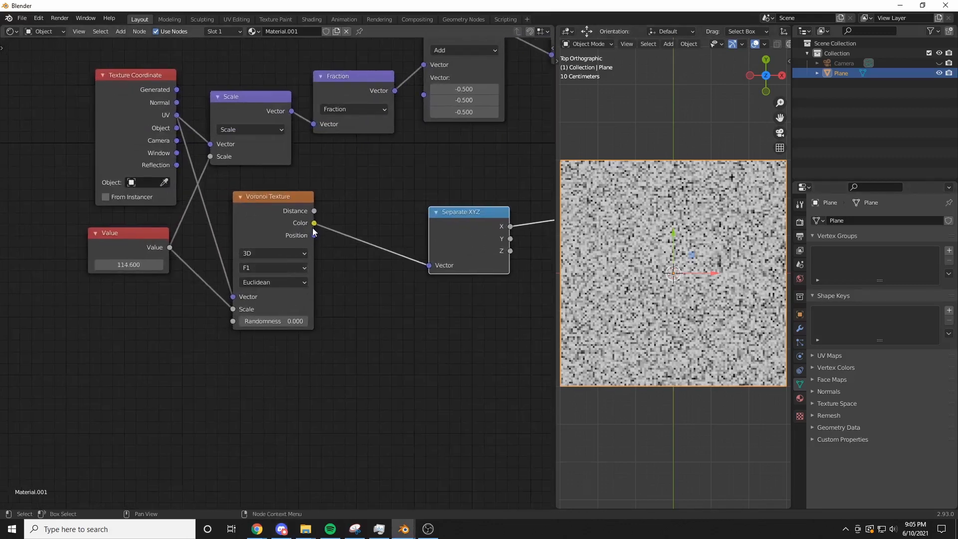
pyautogui.moveTo(314, 235); pyautogui.dragTo(454, 248)
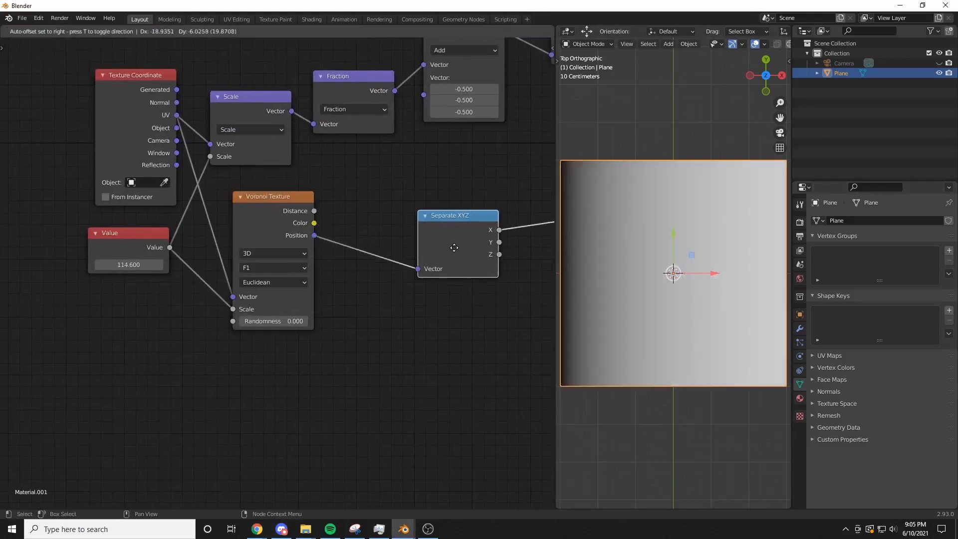
# Add a Math Add node combining the Voronoi Color with the Separate XYZ node's Y output, and preview the sum.
pyautogui.write('math')
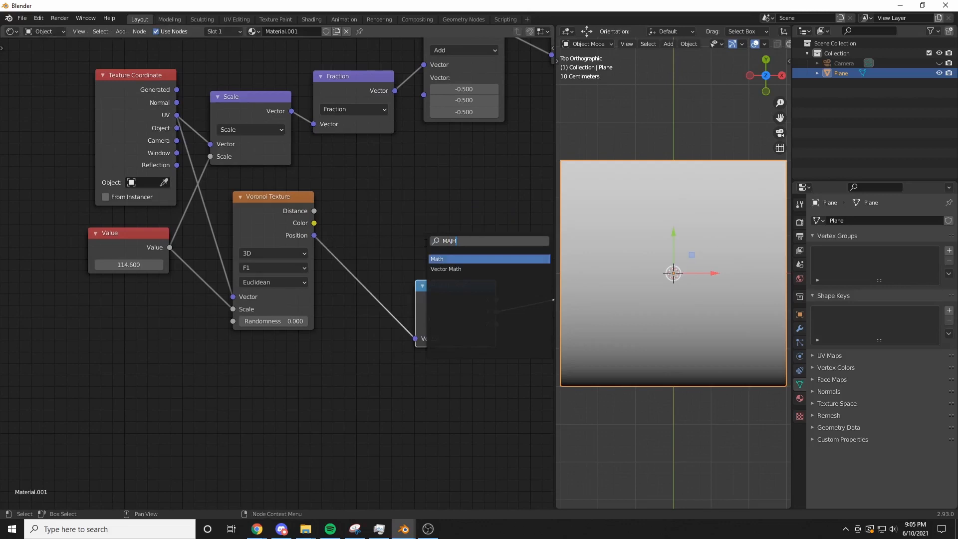
pyautogui.press('Return')
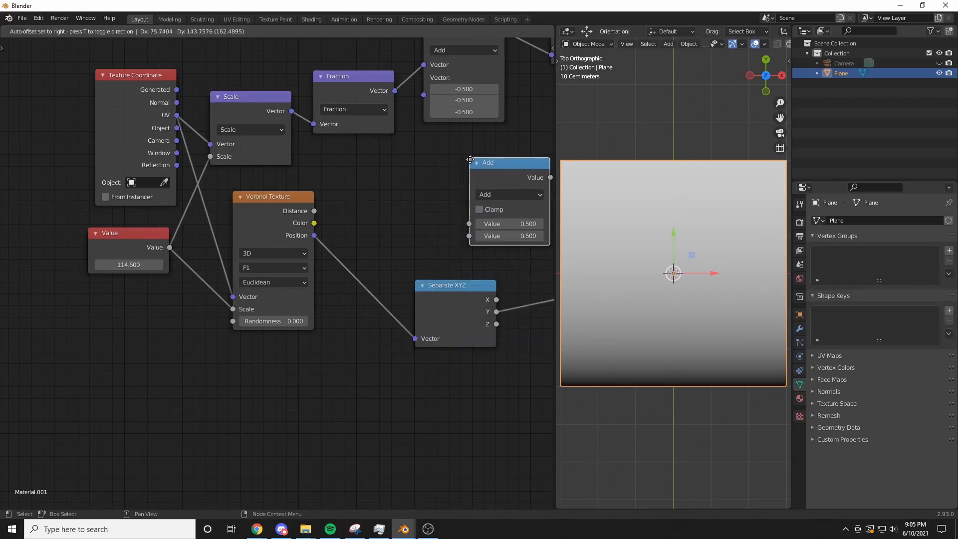
pyautogui.click(484, 163)
pyautogui.moveTo(314, 223); pyautogui.dragTo(483, 227)
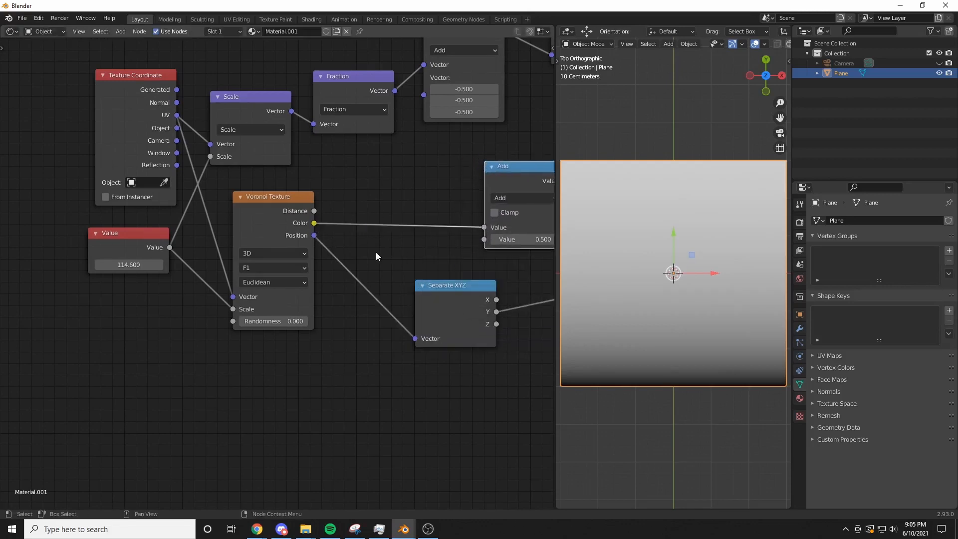
pyautogui.moveTo(495, 312); pyautogui.dragTo(484, 240)
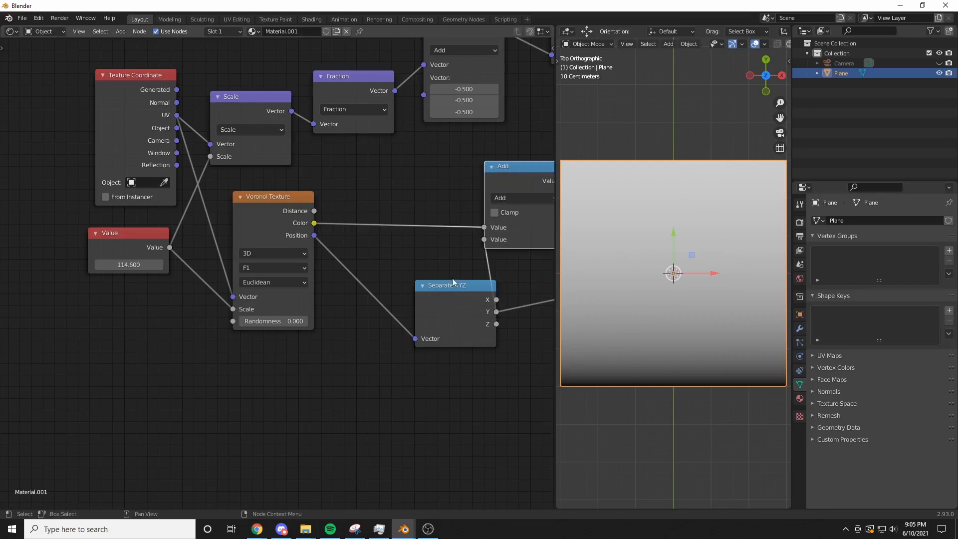
pyautogui.moveTo(452, 277); pyautogui.dragTo(322, 279, button='middle')
pyautogui.scroll(-1, 423, 269)
pyautogui.keyDown('ctrl'); pyautogui.keyDown('shift'); pyautogui.click(408, 244); pyautogui.keyUp('shift'); pyautogui.keyUp('ctrl')
pyautogui.moveTo(333, 286); pyautogui.dragTo(318, 284)
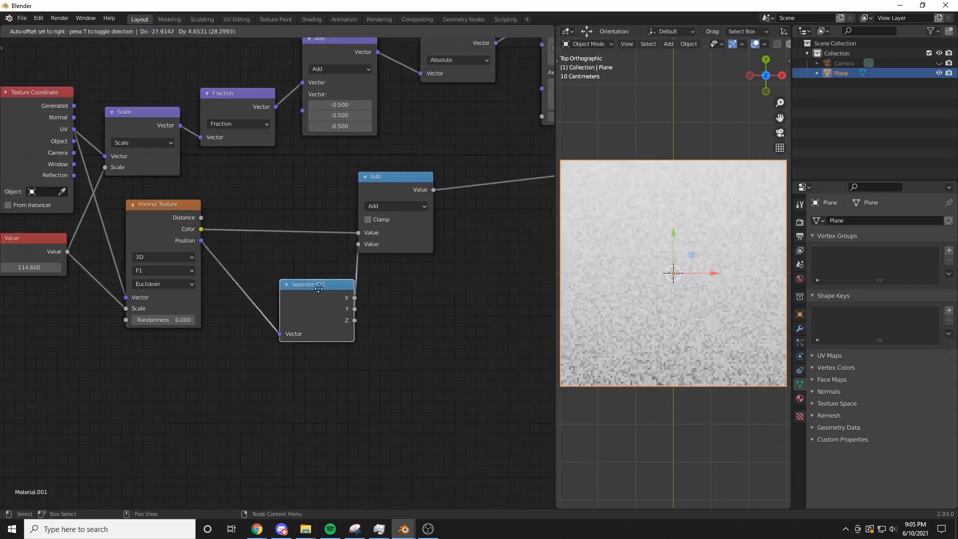
# Insert a copy of the Add node after it and change the copy to Less Than with a threshold of 0.9.
pyautogui.click(463, 246)
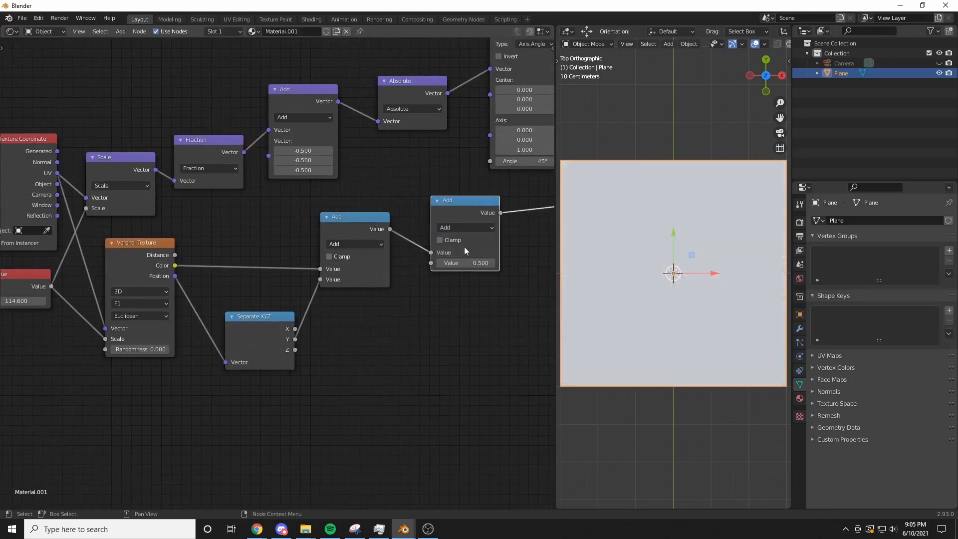
pyautogui.click(470, 228)
pyautogui.click(526, 277)
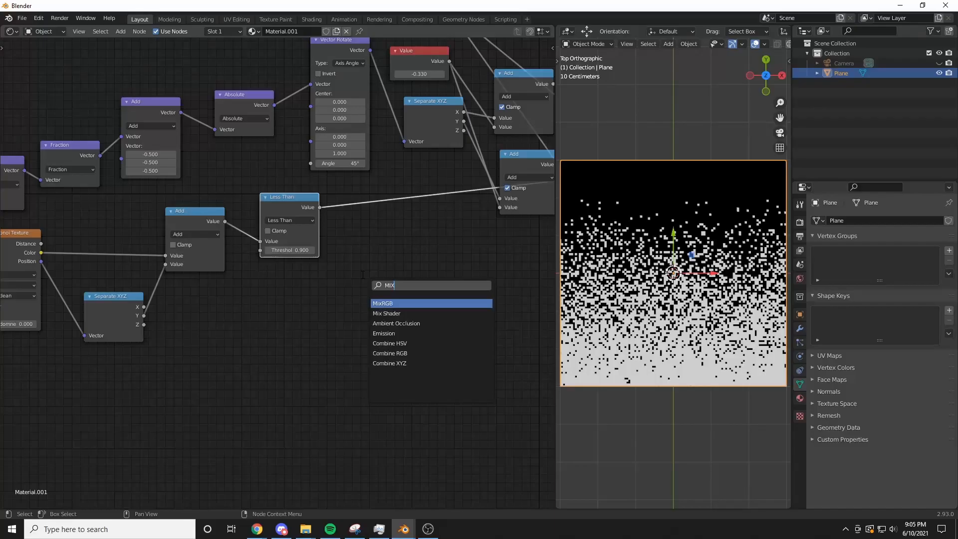
# Add a MixRGB node using Less Than as its factor and the final pattern Add as Color1, and preview it.
pyautogui.press('Return')
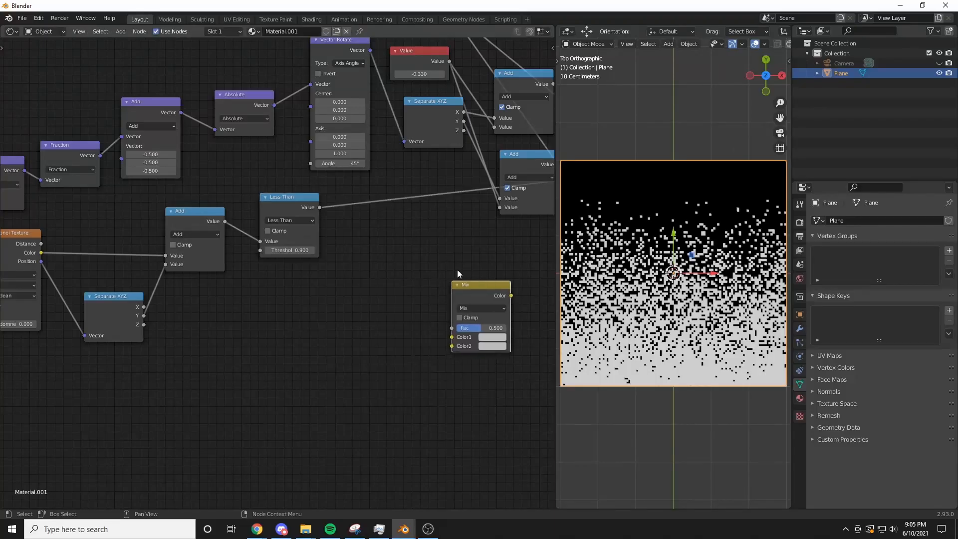
pyautogui.click(456, 272)
pyautogui.moveTo(60, 193); pyautogui.dragTo(401, 243)
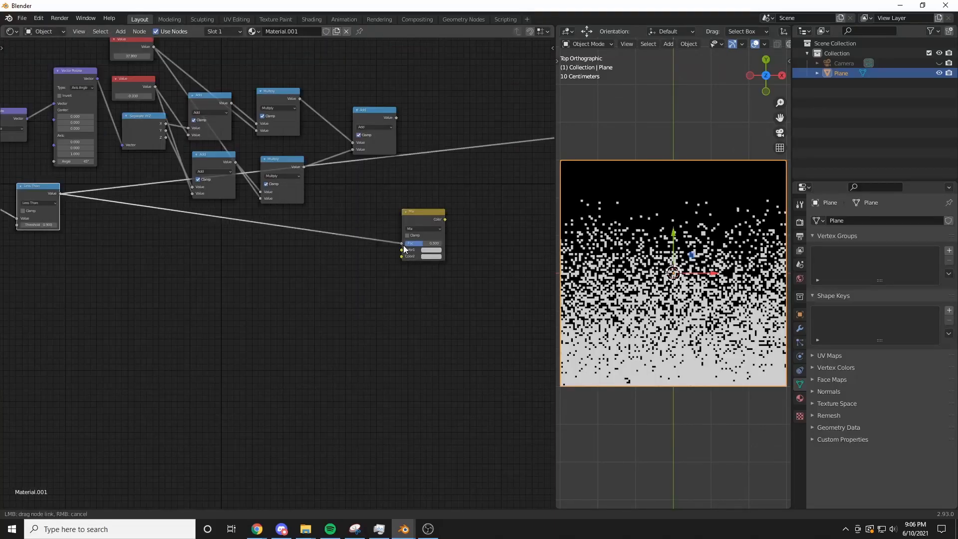
pyautogui.keyDown('ctrl'); pyautogui.keyDown('shift'); pyautogui.click(425, 218); pyautogui.keyUp('shift'); pyautogui.keyUp('ctrl')
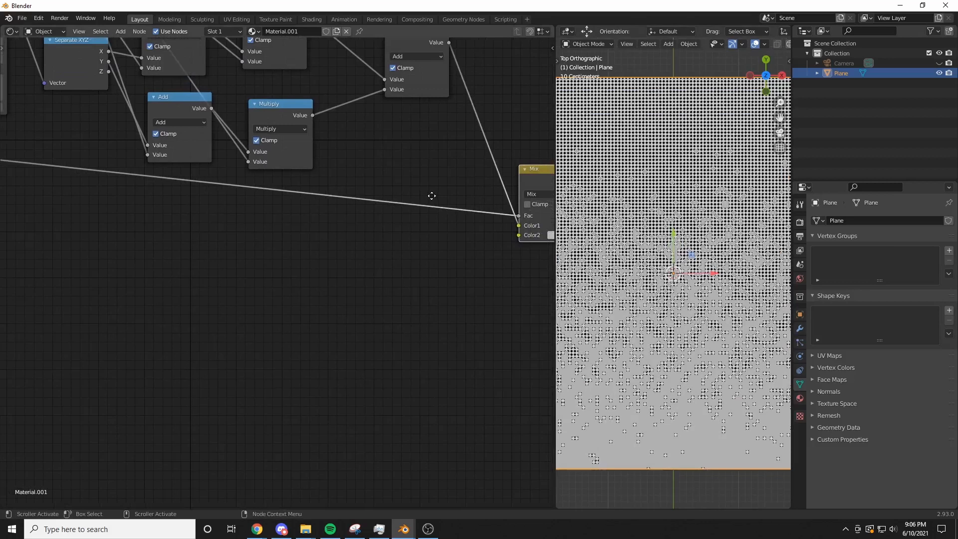
# Move the pattern link from the Mix node's Color1 to Color2 and set Color1 to black.
pyautogui.moveTo(431, 195); pyautogui.dragTo(328, 199, button='middle')
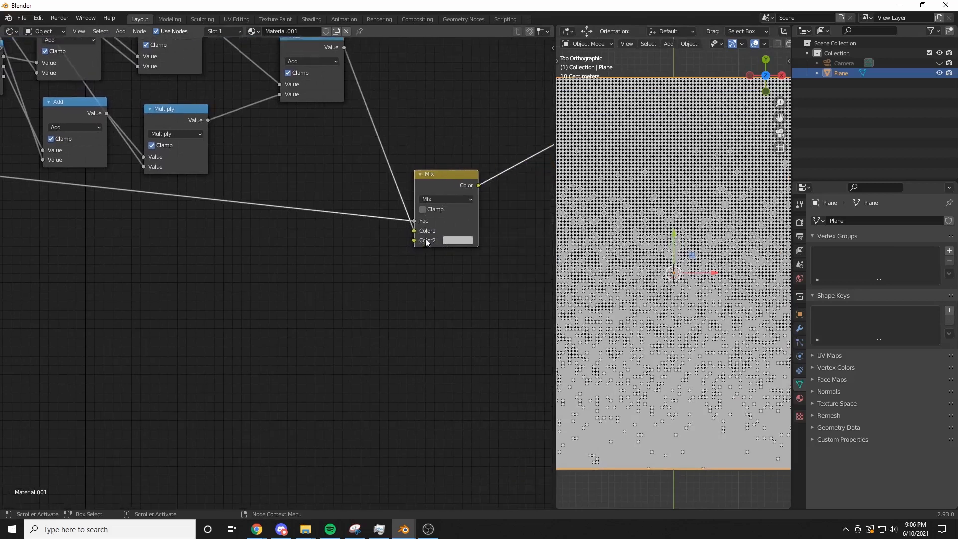
pyautogui.moveTo(414, 230); pyautogui.dragTo(415, 240)
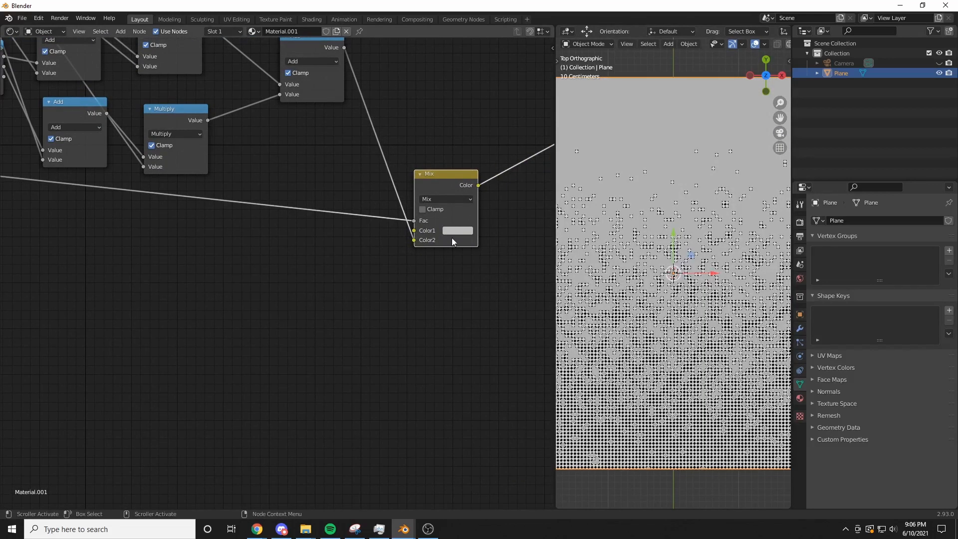
pyautogui.click(471, 232)
pyautogui.moveTo(521, 158); pyautogui.dragTo(516, 165)
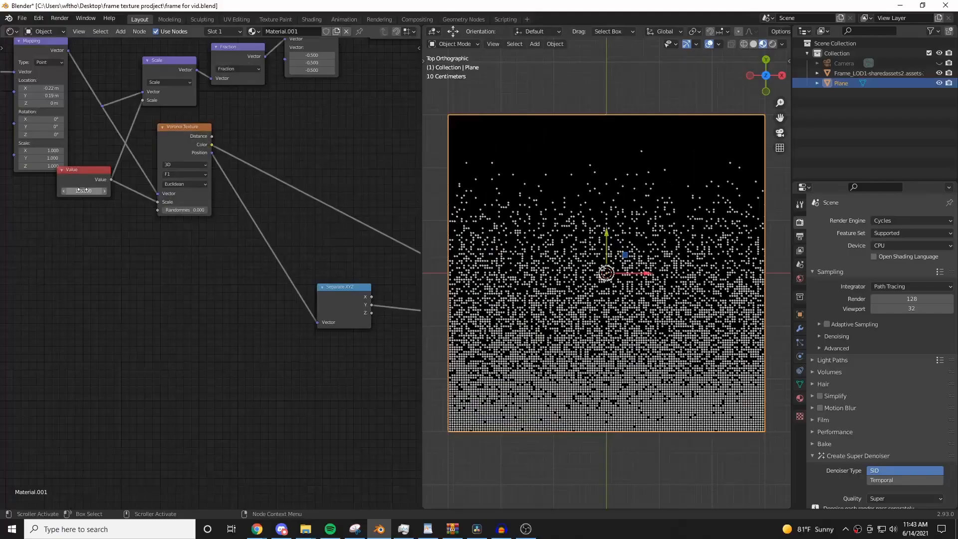
# Lower the number in the Value node that drives the pattern scale.
pyautogui.moveTo(84, 191); pyautogui.dragTo(57, 191)
pyautogui.moveTo(58, 191); pyautogui.dragTo(62, 191)
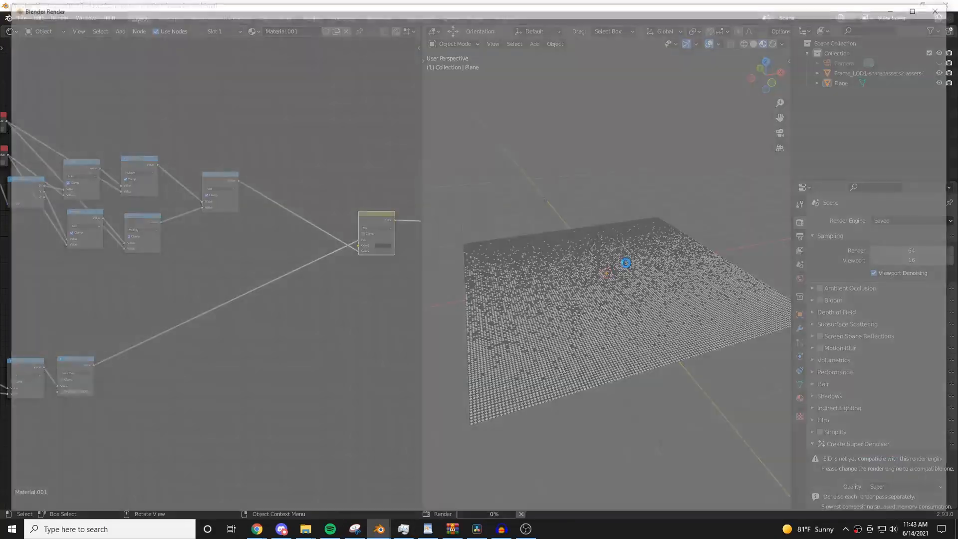
# Render the pattern image and save it as triangles.png in the TEXTURES folder.
pyautogui.press('F12')
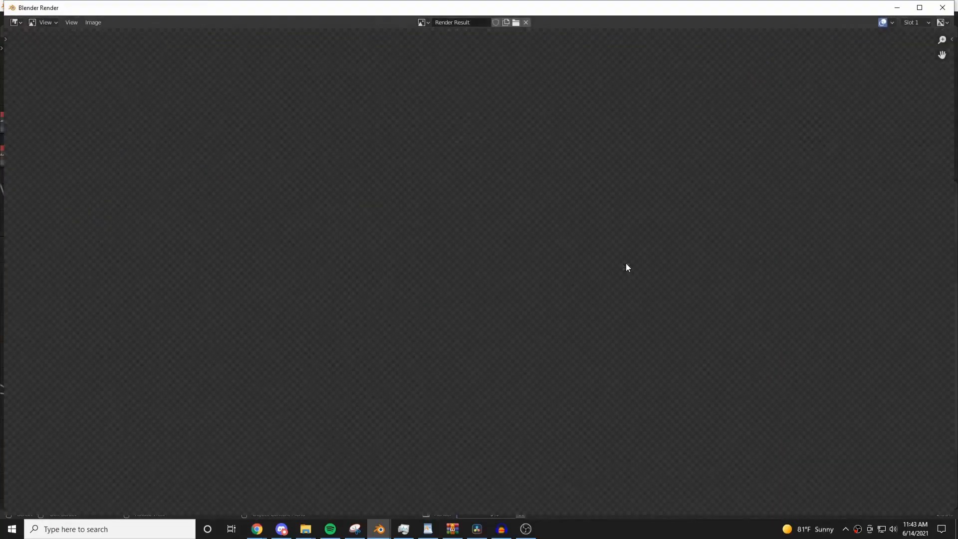
pyautogui.scroll(-6, 520, 277)
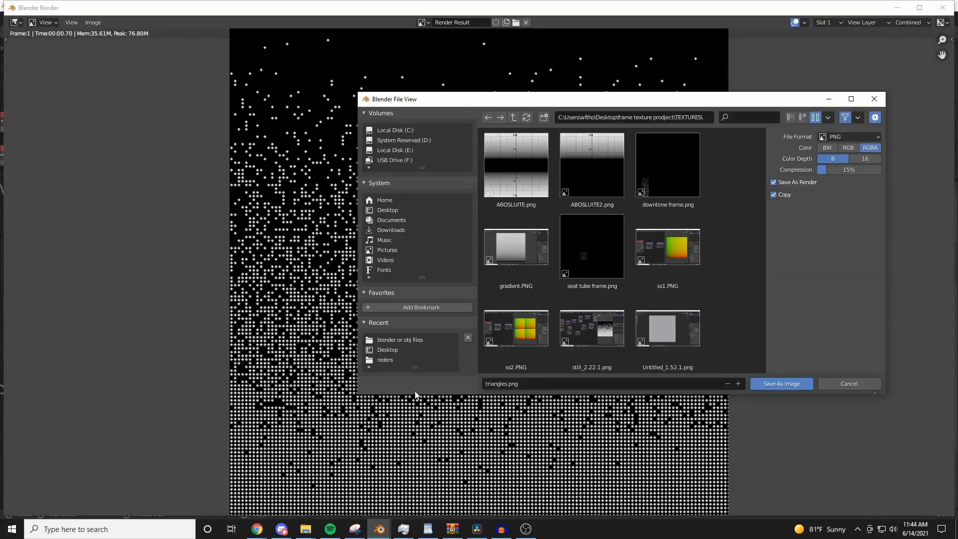
pyautogui.click(781, 383)
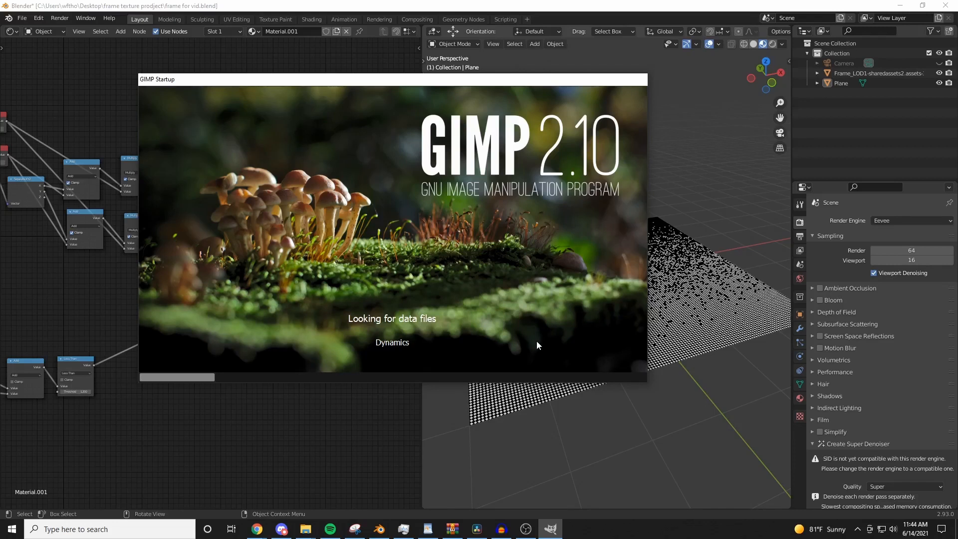
# Create a new 2000 × 2000 px image in GIMP.
pyautogui.hotkey('ctrl', 'n')
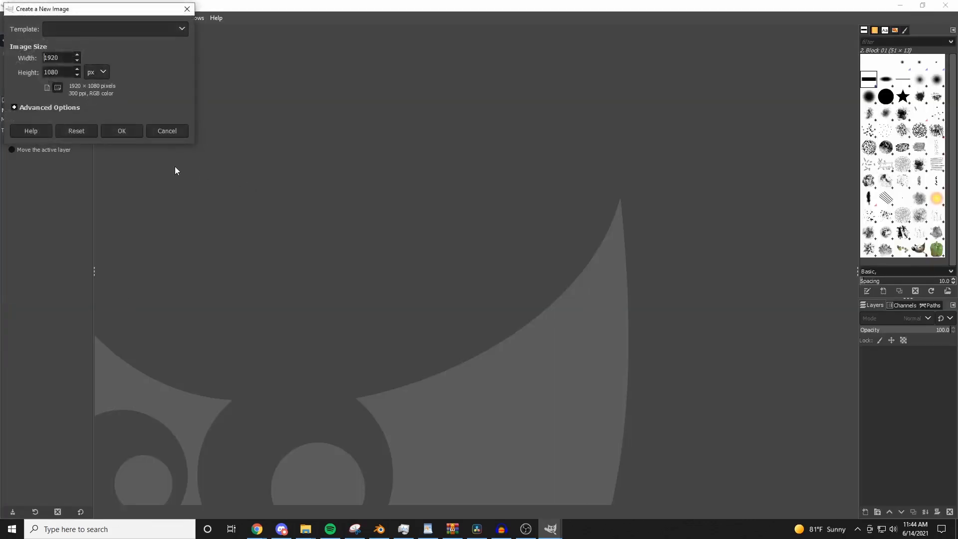
pyautogui.press('Tab')
pyautogui.write('200')
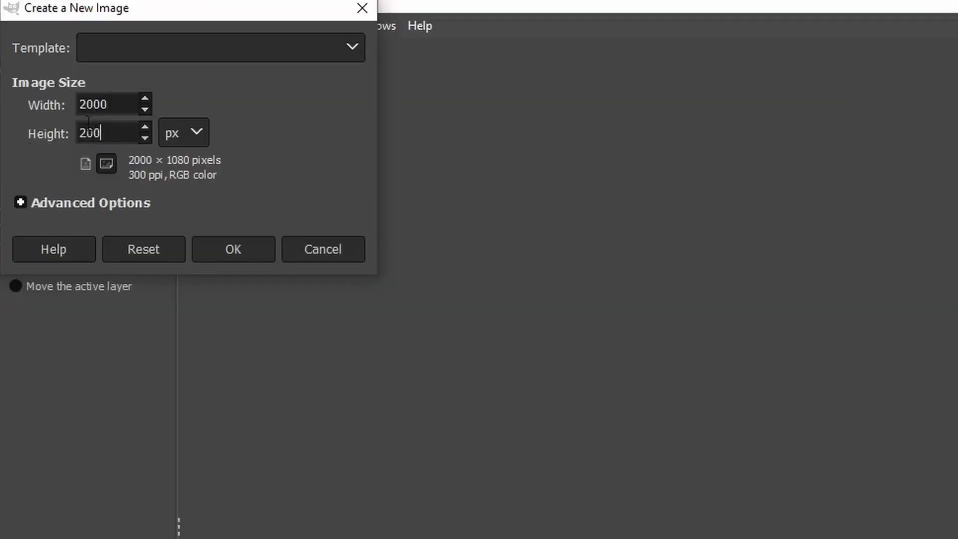
pyautogui.write('0')
pyautogui.press('Return')
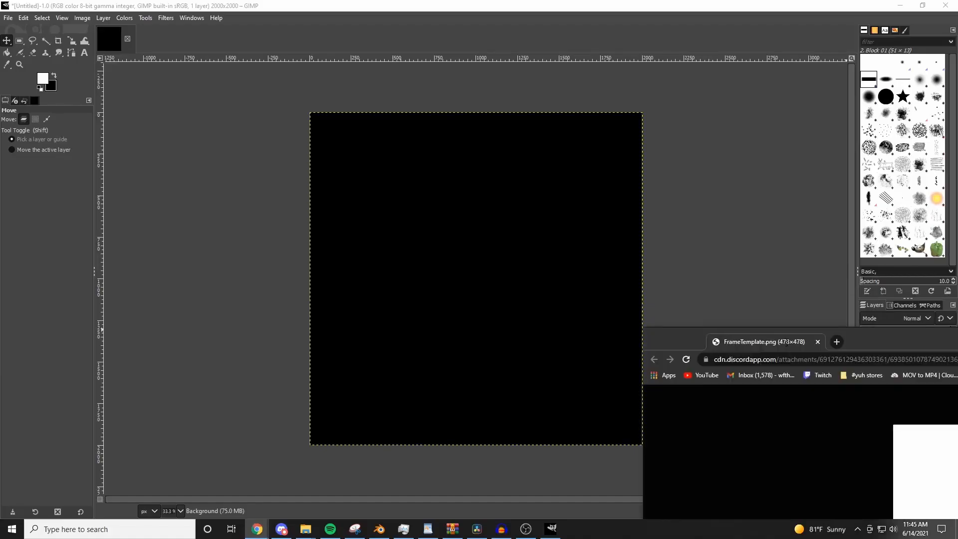
# Save FrameTemplate.png from the browser to the Desktop and place it as a layer in the new GIMP image.
pyautogui.click(787, 342)
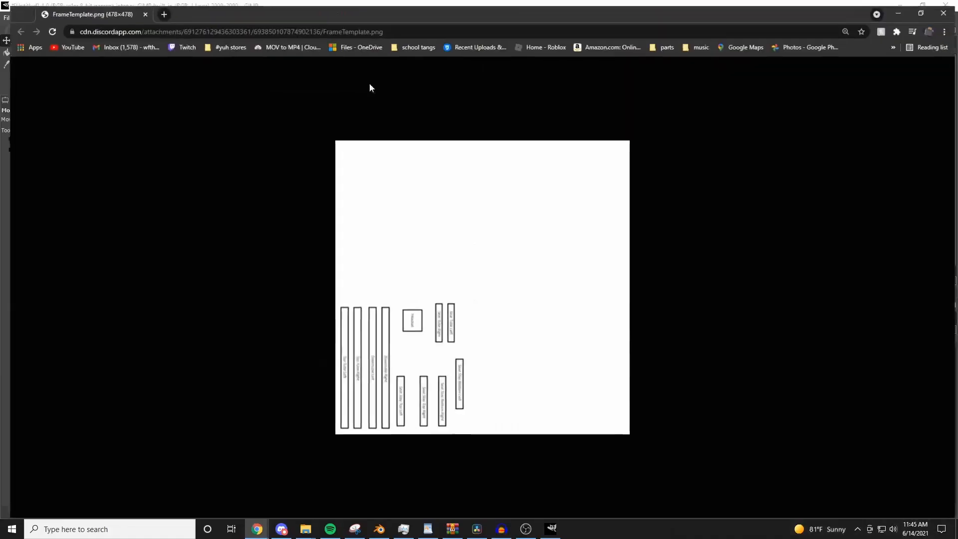
pyautogui.rightClick(384, 273)
pyautogui.click(405, 303)
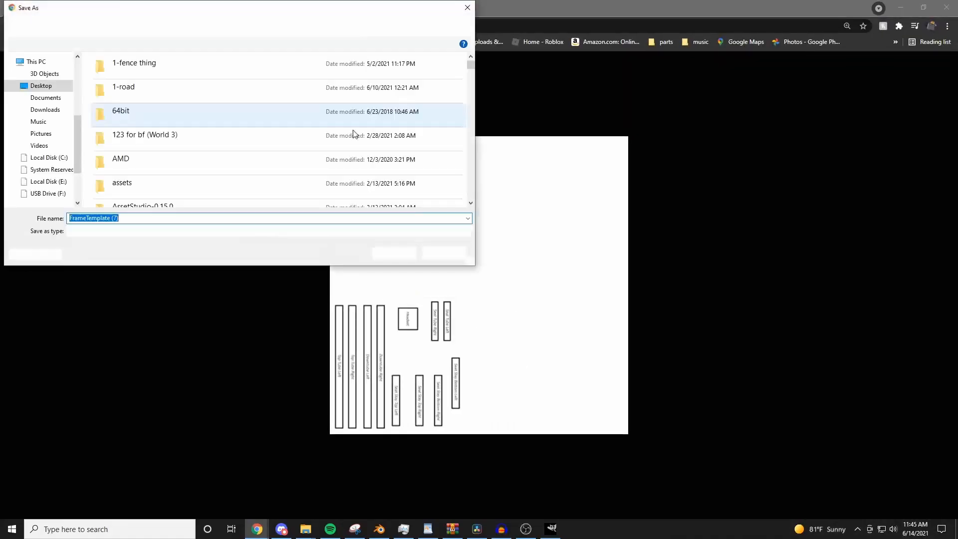
pyautogui.click(389, 259)
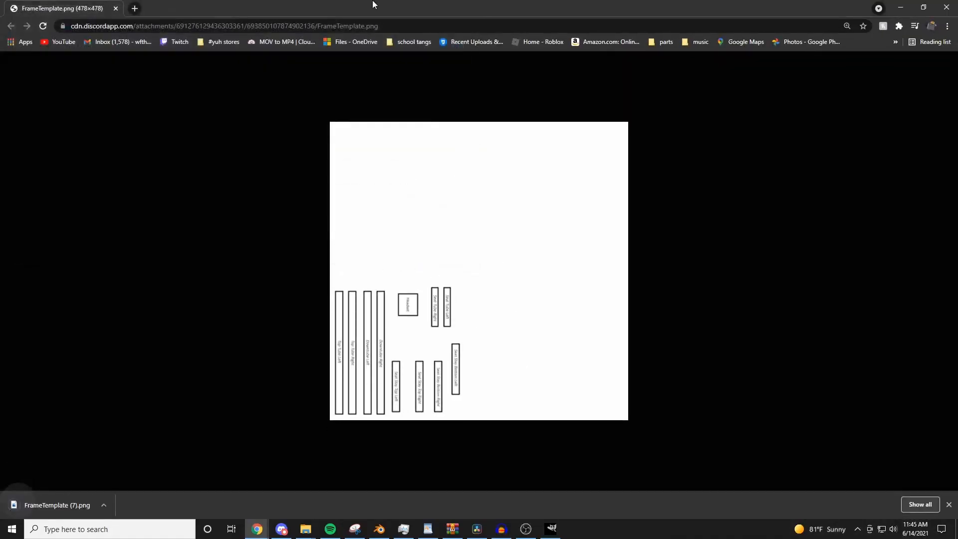
pyautogui.hotkey('alt', 'Tab')
pyautogui.moveTo(562, 493); pyautogui.dragTo(566, 496)
# Scale the frame template layer to 2000 × 2000 px with the Scale tool.
pyautogui.hotkey('shift', 's')
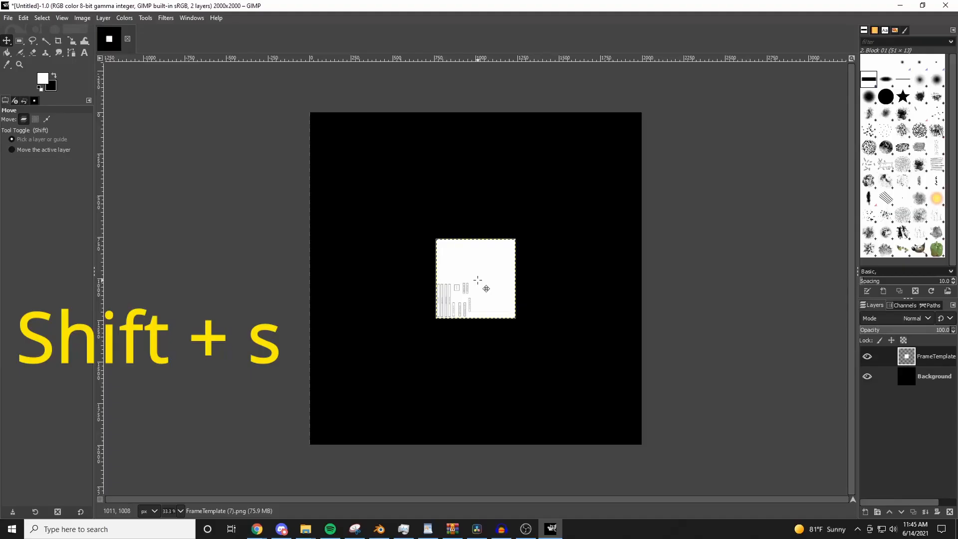
pyautogui.hotkey('shift', 's')
pyautogui.press('BackSpace')
pyautogui.press('BackSpace')
pyautogui.press('BackSpace')
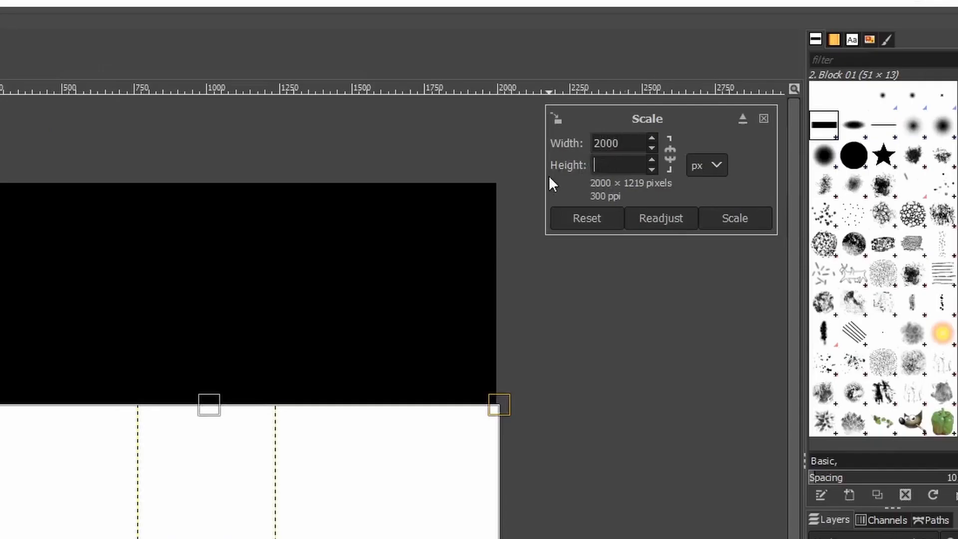
pyautogui.write('2000')
# Move the scaled frame template layer so its edges align with the canvas corner.
pyautogui.press('m')
pyautogui.moveTo(504, 389); pyautogui.dragTo(495, 261)
pyautogui.moveTo(503, 281); pyautogui.dragTo(586, 392)
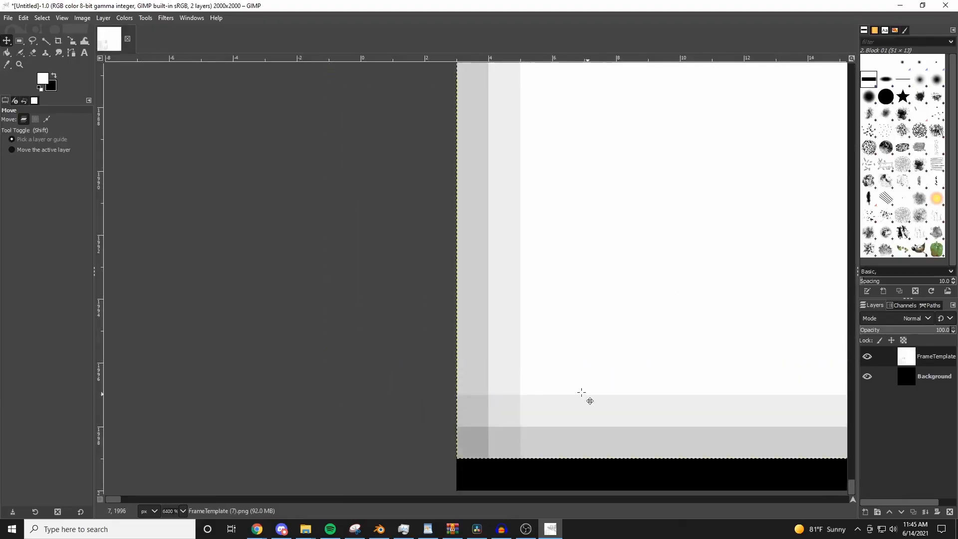
pyautogui.moveTo(520, 389); pyautogui.dragTo(528, 426)
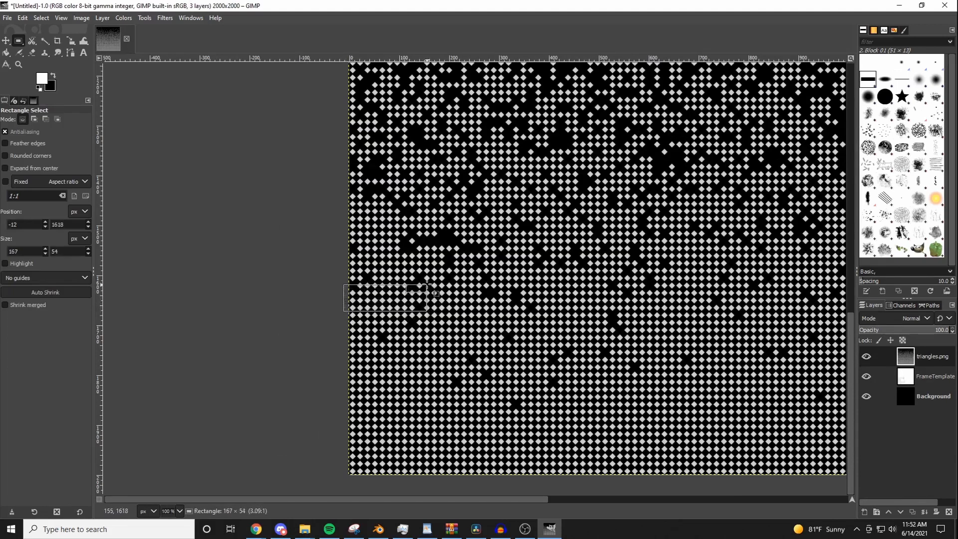
# Select an area of about 160 × 313 px on the triangles layer, invert the selection and delete the rest of the pattern.
pyautogui.moveTo(424, 251); pyautogui.dragTo(423, 155)
pyautogui.rightClick(382, 272)
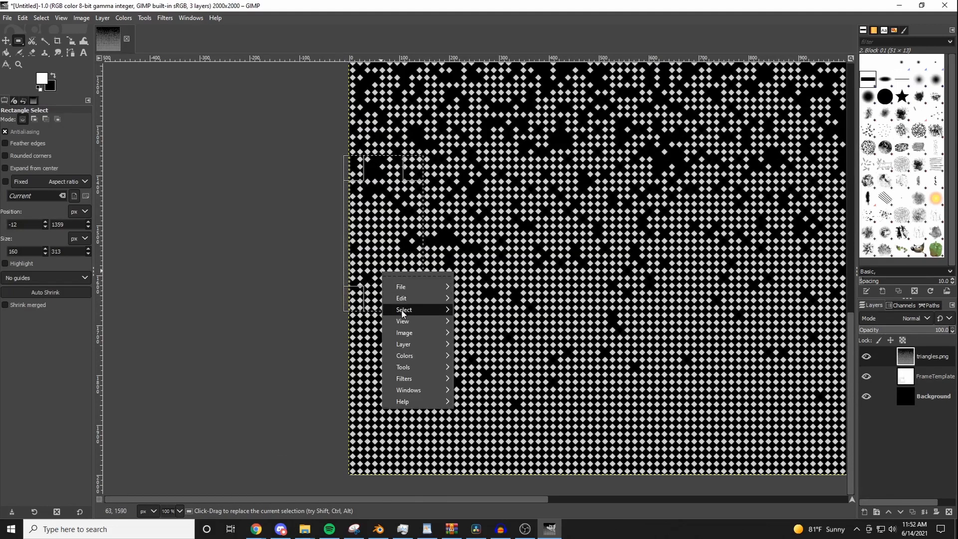
pyautogui.moveTo(402, 310)
pyautogui.click(474, 340)
pyautogui.press('Delete')
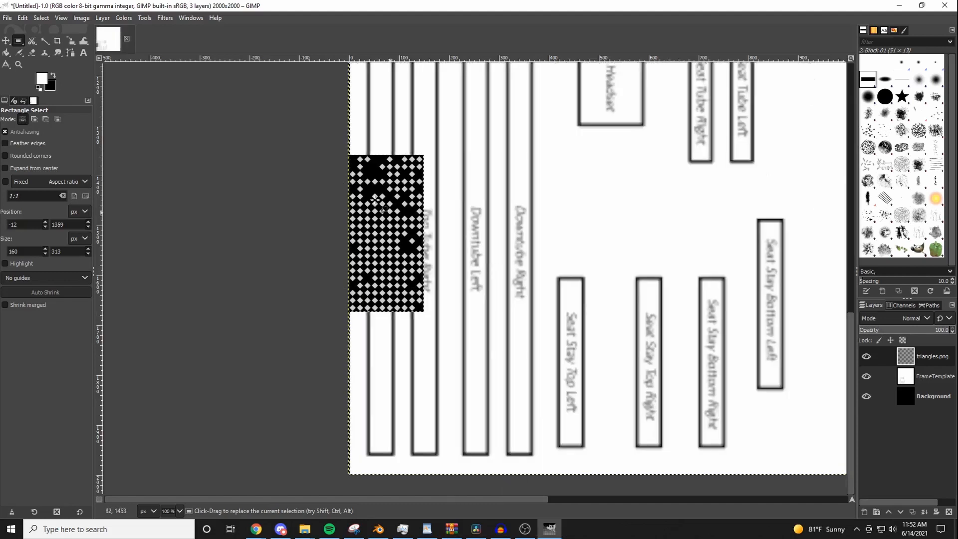
# Move the cut-out diamond patch over the downtube strips and over the seat tube strips of the template.
pyautogui.click(6, 41)
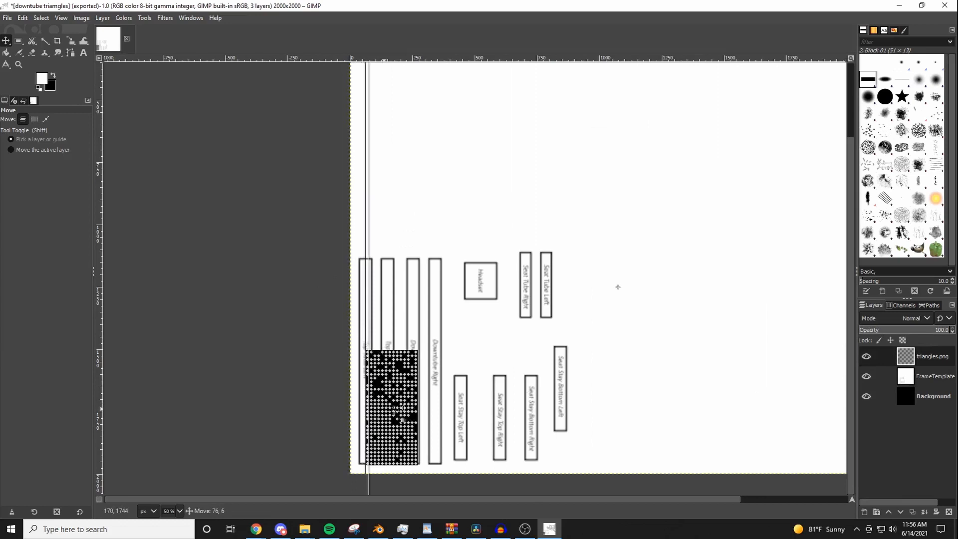
pyautogui.moveTo(392, 410); pyautogui.dragTo(427, 411)
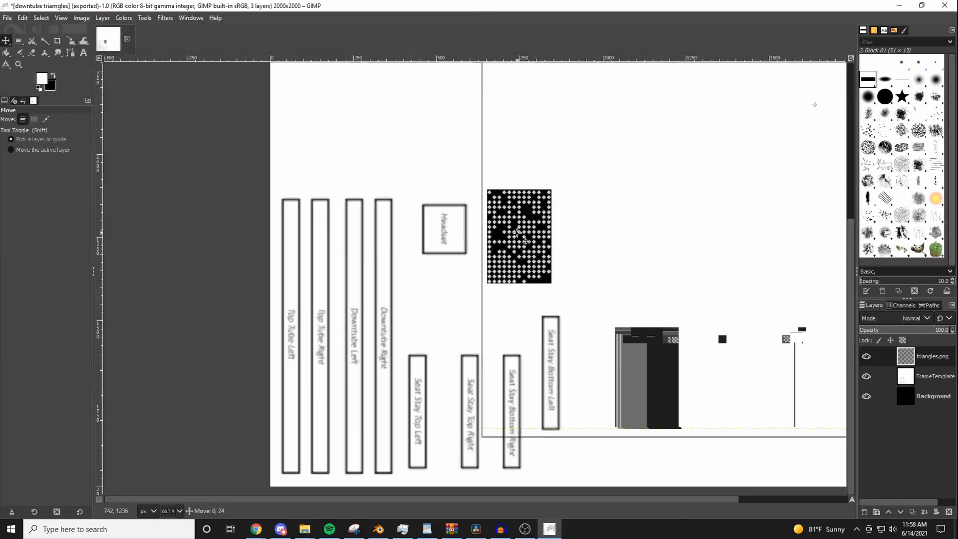
pyautogui.moveTo(517, 225); pyautogui.dragTo(518, 229)
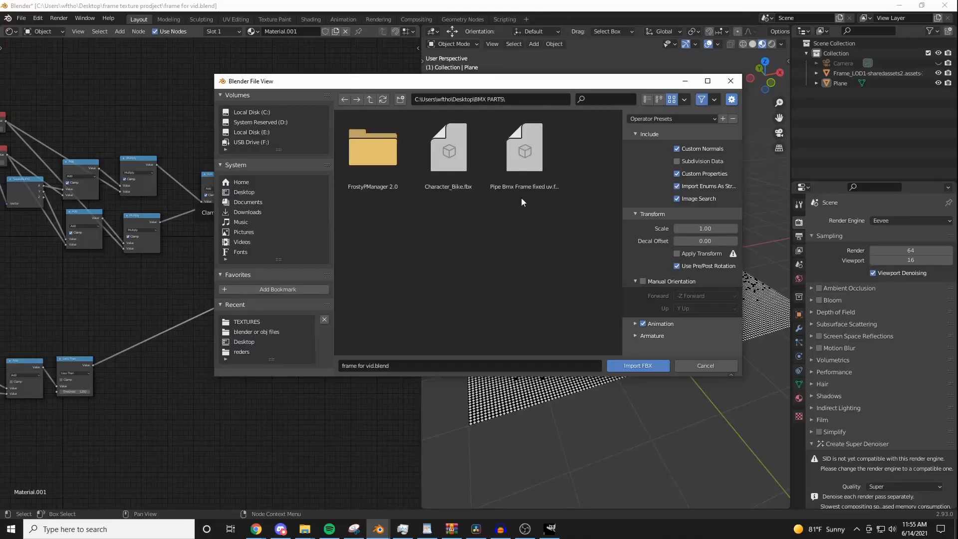
# Import the Pipe Bmx Frame fixed uv FBX file into Blender and isolate the frame in local view.
pyautogui.doubleClick(521, 197)
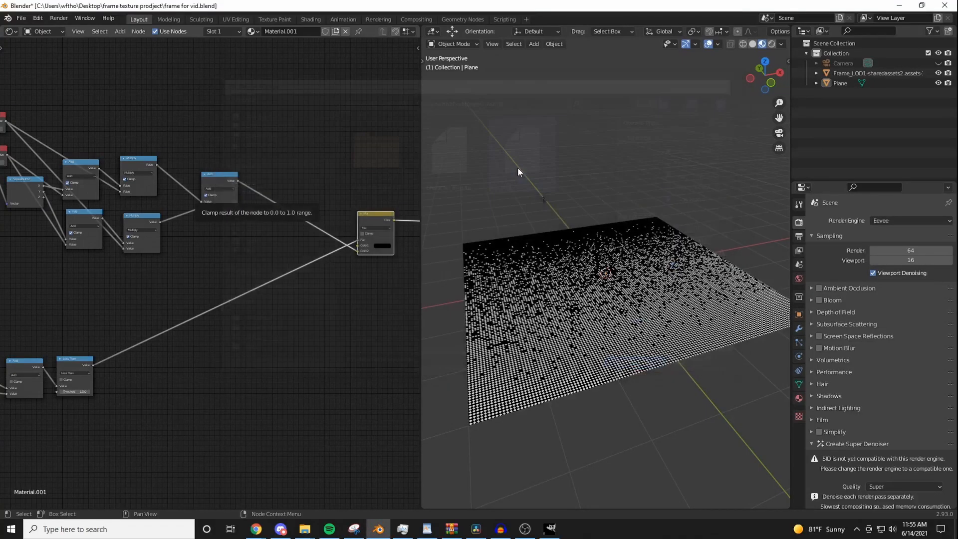
pyautogui.press('KP_Divide')
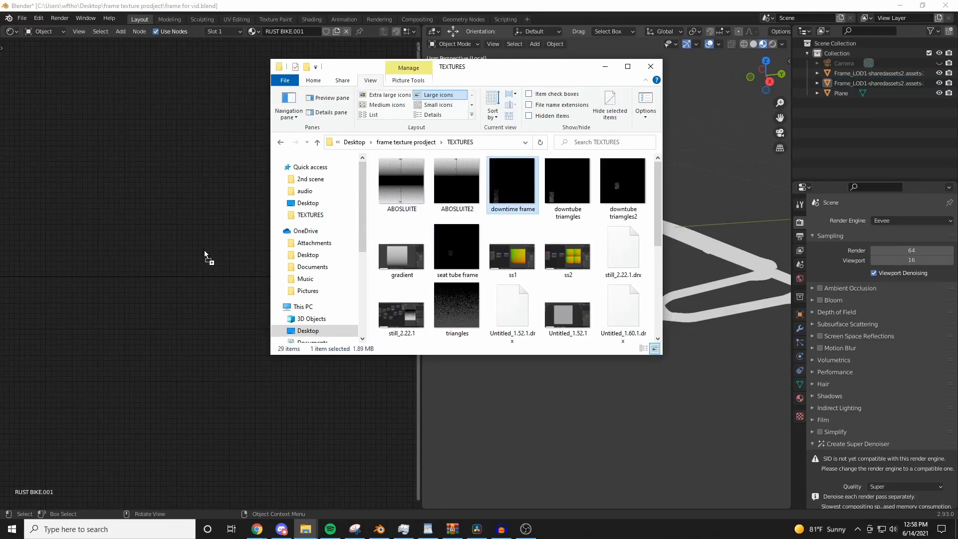
# Bring in the downtime frame and seat tube frame images as texture nodes and link the downtime color to the Add node's second value.
pyautogui.moveTo(208, 256); pyautogui.dragTo(210, 258)
pyautogui.moveTo(457, 248); pyautogui.dragTo(202, 371)
pyautogui.click(238, 325)
pyautogui.keyDown('ctrl'); pyautogui.keyDown('shift'); pyautogui.click(240, 265); pyautogui.keyUp('shift'); pyautogui.keyUp('ctrl')
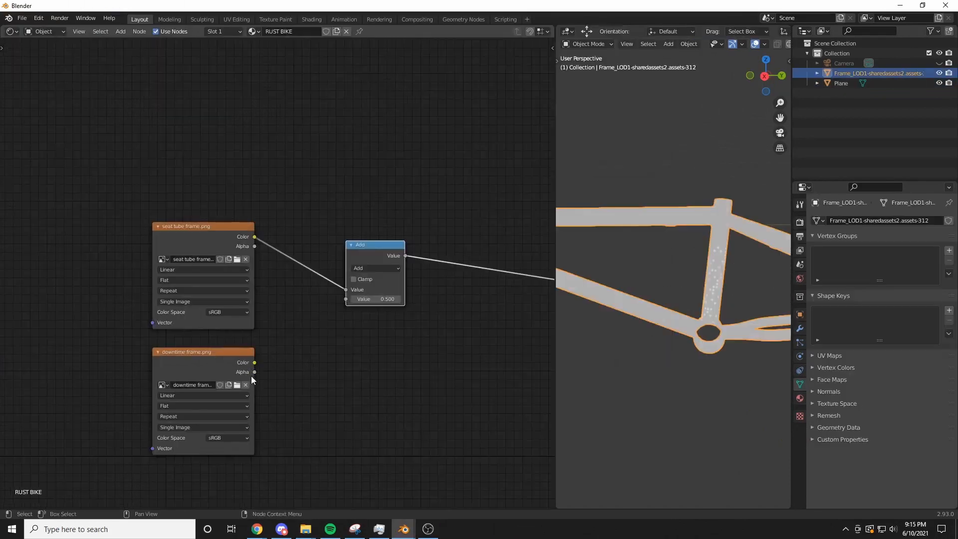
pyautogui.moveTo(255, 362); pyautogui.dragTo(277, 357)
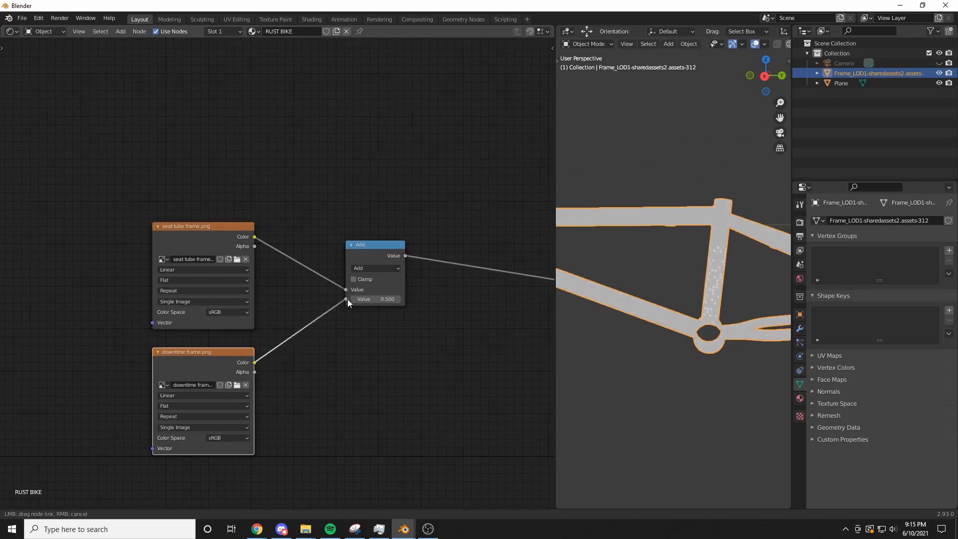
pyautogui.moveTo(347, 298); pyautogui.dragTo(347, 299)
# Add a Texture Coordinate node to the frame material.
pyautogui.write('r')
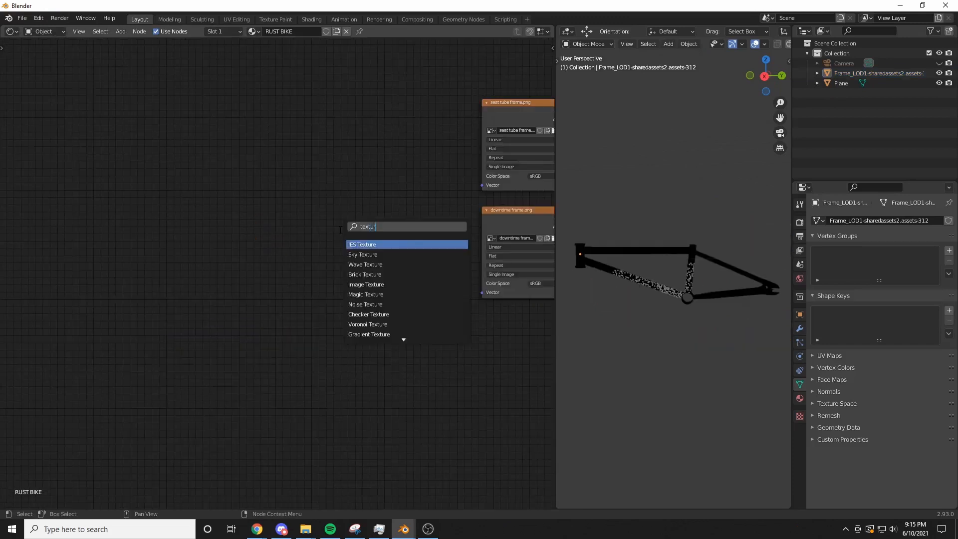
pyautogui.write('e coo')
pyautogui.press('Return')
pyautogui.click(340, 230)
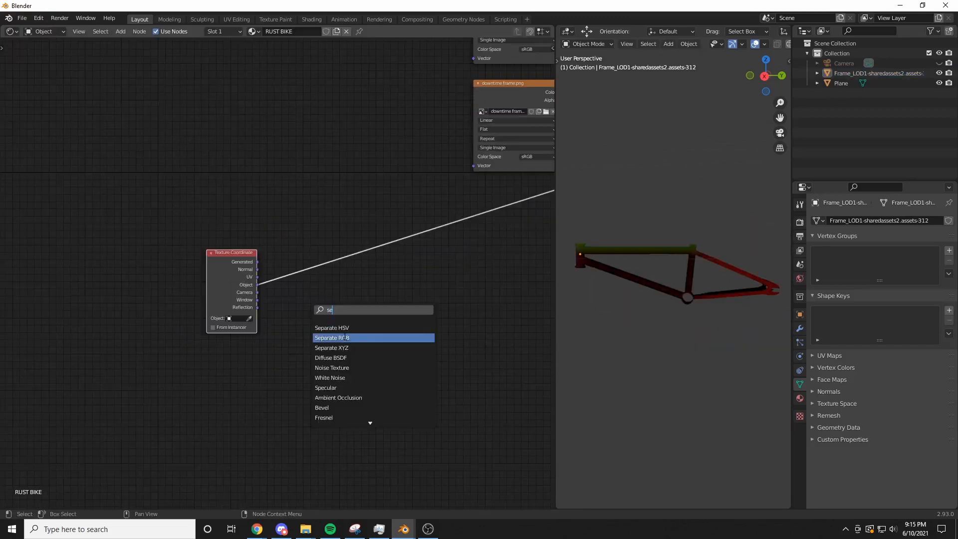
# Insert a Separate XYZ node after the Object coordinate output and preview its Z output.
pyautogui.press('Return')
pyautogui.click(324, 288)
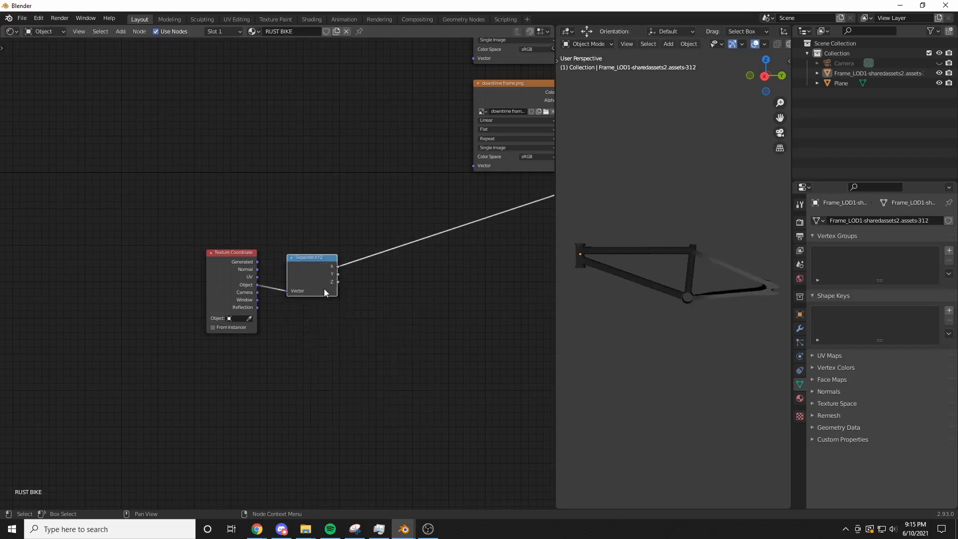
pyautogui.keyDown('ctrl'); pyautogui.keyDown('shift'); pyautogui.click(326, 273); pyautogui.keyUp('shift'); pyautogui.keyUp('ctrl')
pyautogui.keyDown('ctrl'); pyautogui.keyDown('shift'); pyautogui.click(319, 277); pyautogui.keyUp('shift'); pyautogui.keyUp('ctrl')
# Insert a Vector Math Add node between Texture Coordinate and Separate XYZ and adjust its Z offset to brighten the frame's gradient.
pyautogui.write('maht')
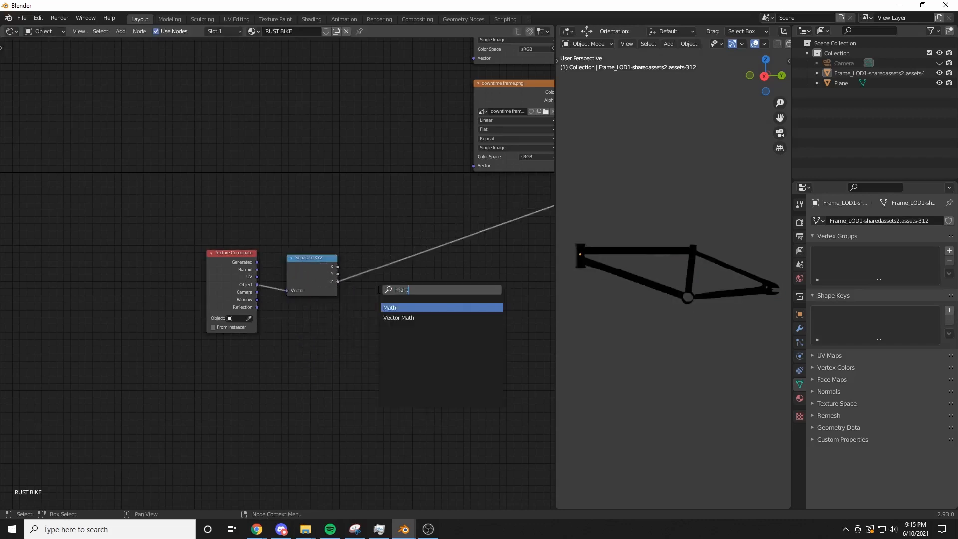
pyautogui.press('Down')
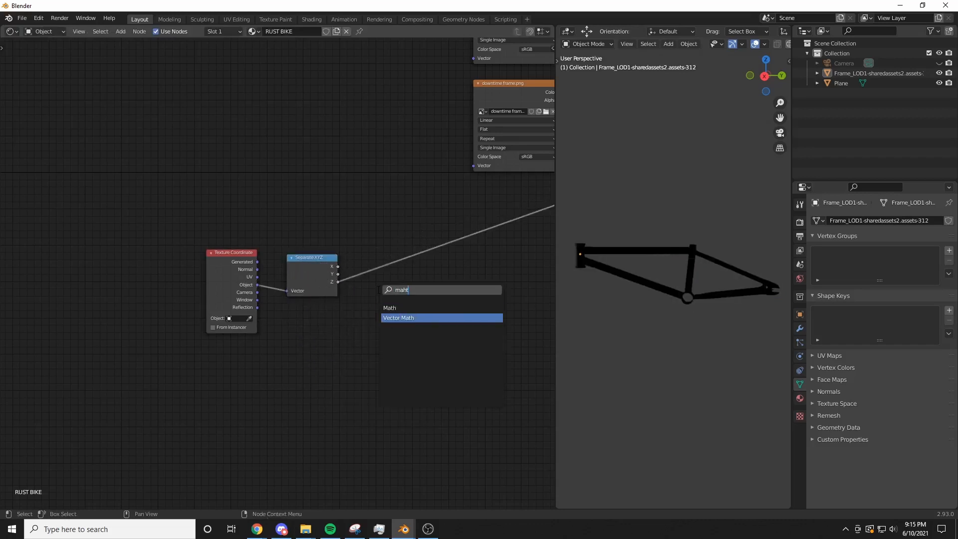
pyautogui.press('Return')
pyautogui.click(333, 315)
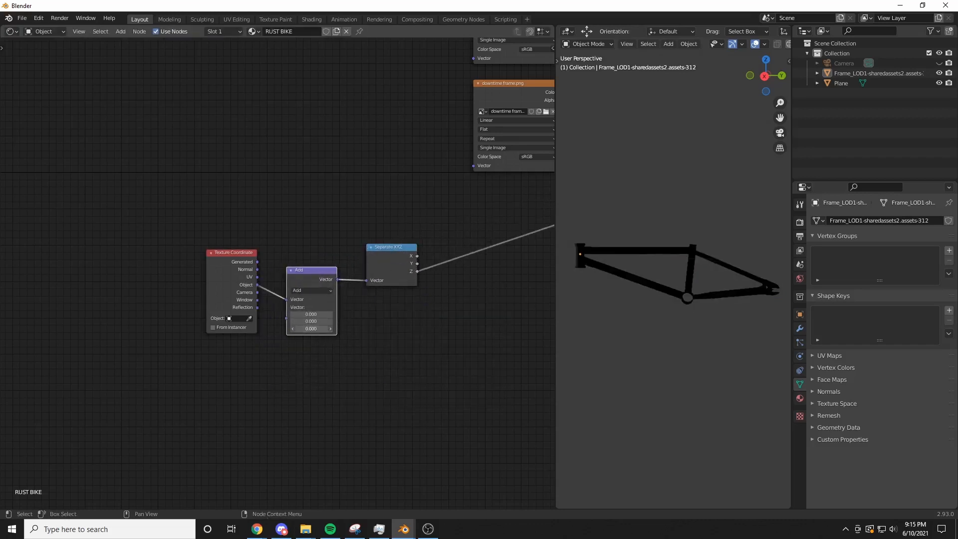
pyautogui.moveTo(310, 329); pyautogui.dragTo(316, 328)
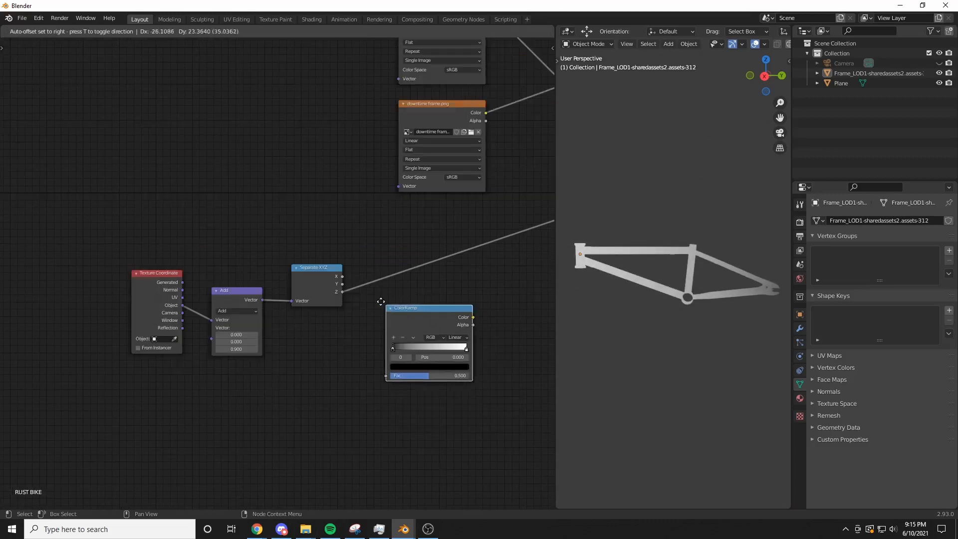
# Insert a ColorRamp after the Separate XYZ Z output, with a dark purple end stop and the black stop at position 0.636.
pyautogui.click(379, 316)
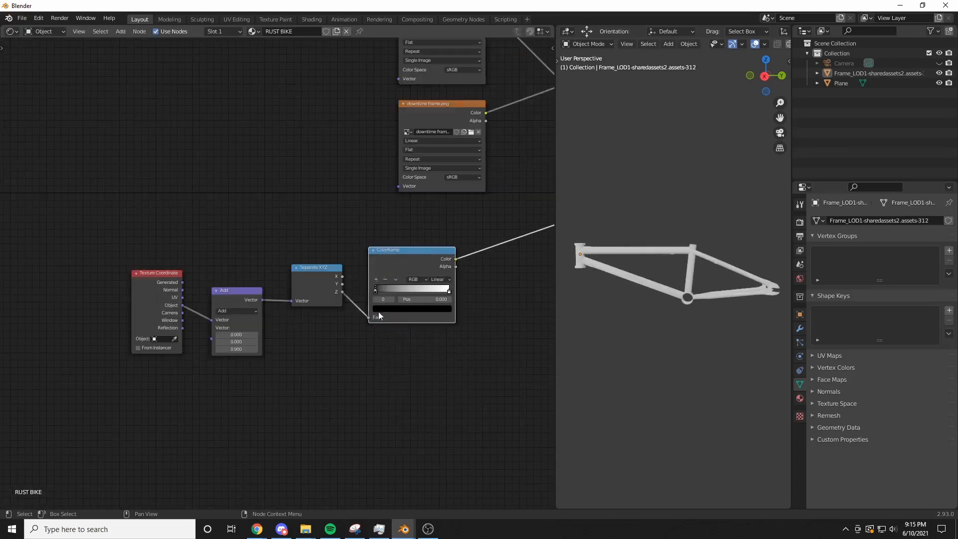
pyautogui.scroll(2, 378, 312)
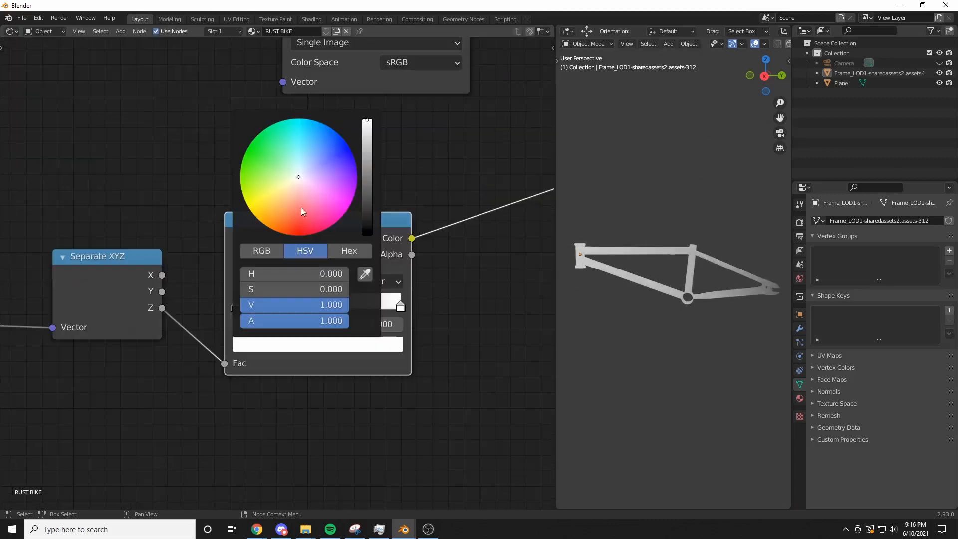
pyautogui.moveTo(301, 207)
pyautogui.mouseDown()
pyautogui.moveTo(280, 171)
pyautogui.moveTo(260, 175)
pyautogui.moveTo(270, 204)
pyautogui.moveTo(352, 201)
pyautogui.mouseUp()
pyautogui.moveTo(367, 128); pyautogui.dragTo(367, 178)
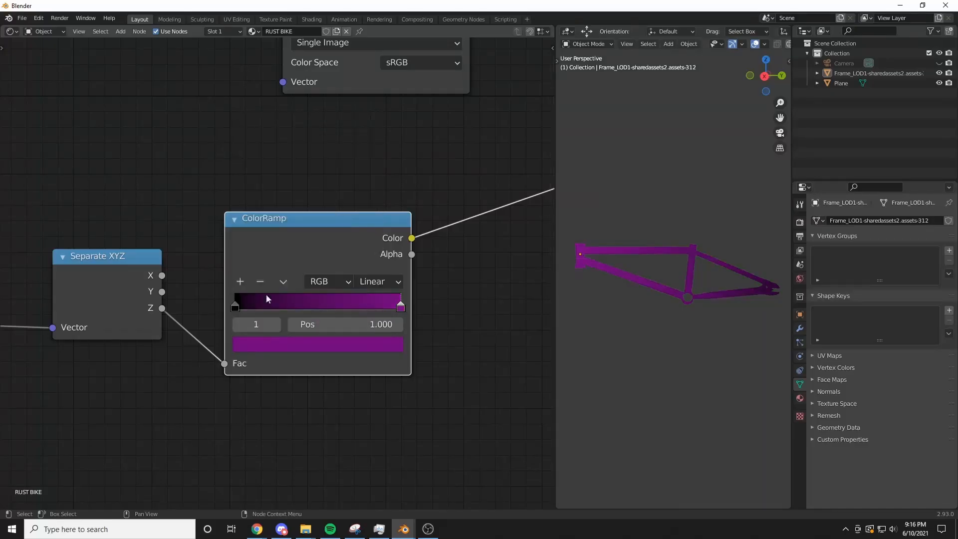
pyautogui.moveTo(235, 306); pyautogui.dragTo(340, 304)
# Link the Add value to the Mix node's factor and the ColorRamp color to Color1, and preview the Mix node.
pyautogui.press('Home')
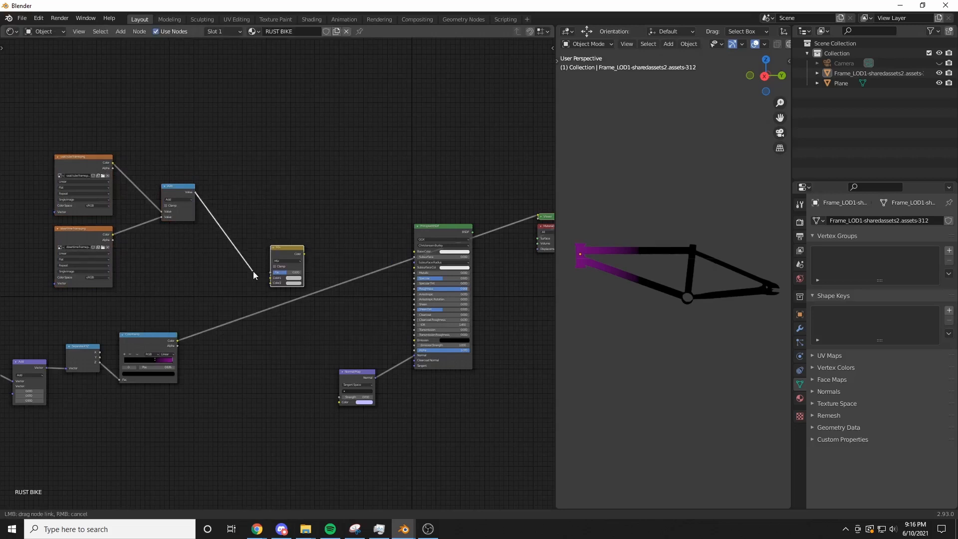
pyautogui.moveTo(273, 273); pyautogui.dragTo(273, 274)
pyautogui.keyDown('ctrl'); pyautogui.keyDown('shift'); pyautogui.click(284, 252); pyautogui.keyUp('shift'); pyautogui.keyUp('ctrl')
pyautogui.scroll(5, 269, 277)
pyautogui.moveTo(193, 358); pyautogui.dragTo(235, 282, button='middle')
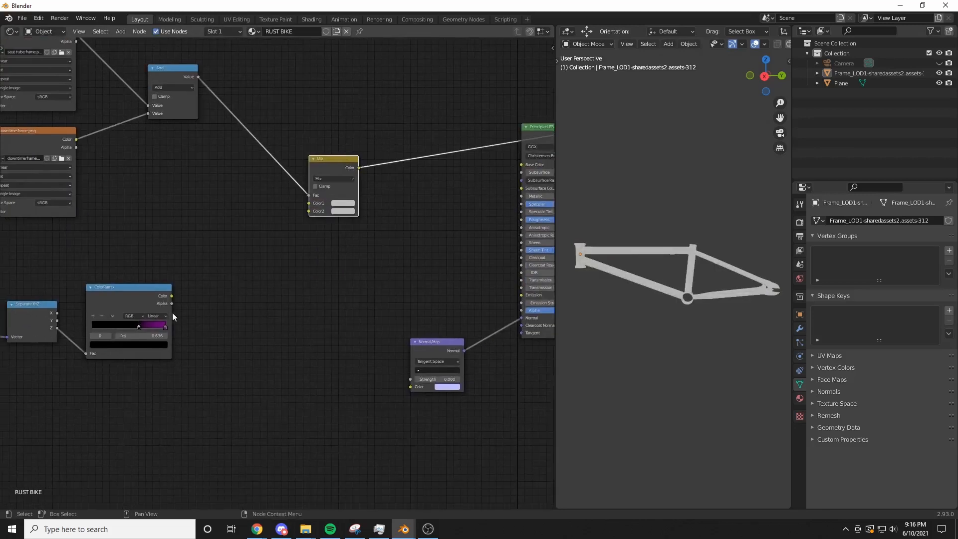
pyautogui.moveTo(172, 295); pyautogui.dragTo(311, 203)
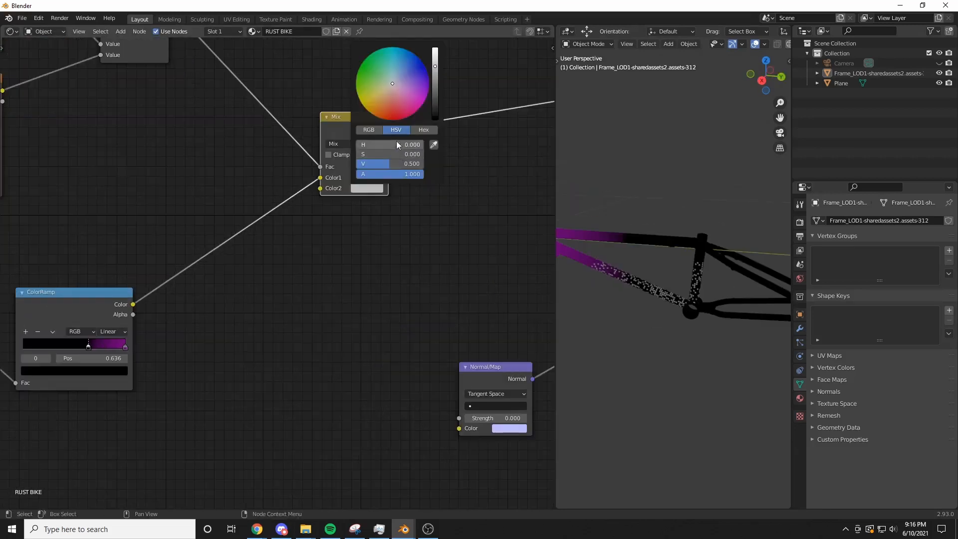
# Set the Mix node's Color2 to a muted pink for the diamond pattern.
pyautogui.scroll(2, 281, 265)
pyautogui.click(343, 210)
pyautogui.moveTo(396, 94); pyautogui.dragTo(400, 115)
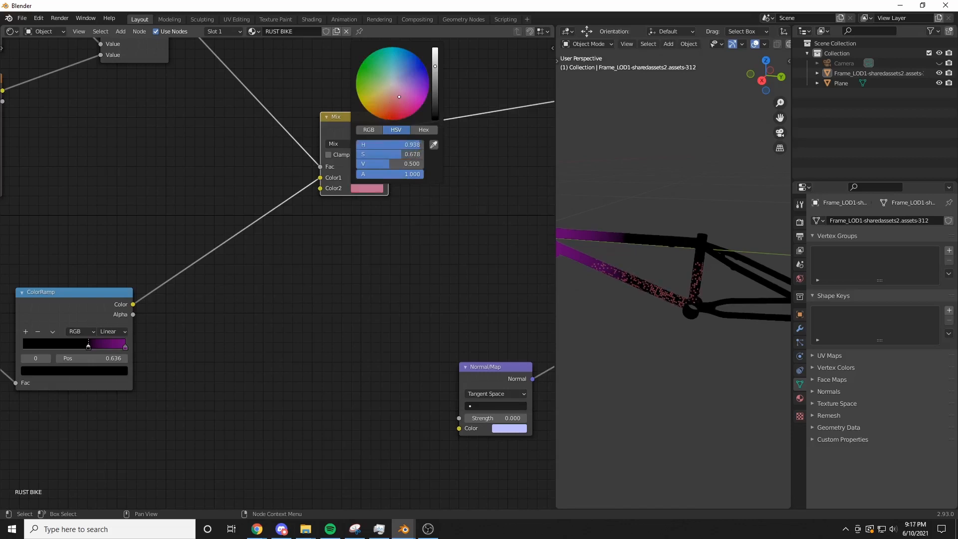
pyautogui.moveTo(392, 98); pyautogui.dragTo(393, 95)
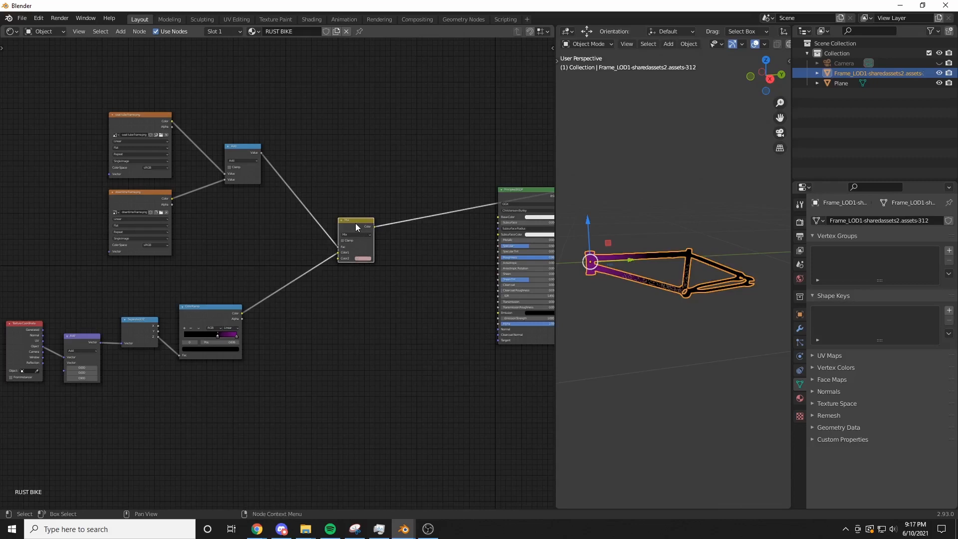
# Duplicate the Mix node below the original, then add and preview the brushed-metal image from the Textures folder as a texture node.
pyautogui.hotkey('shift', 'd')
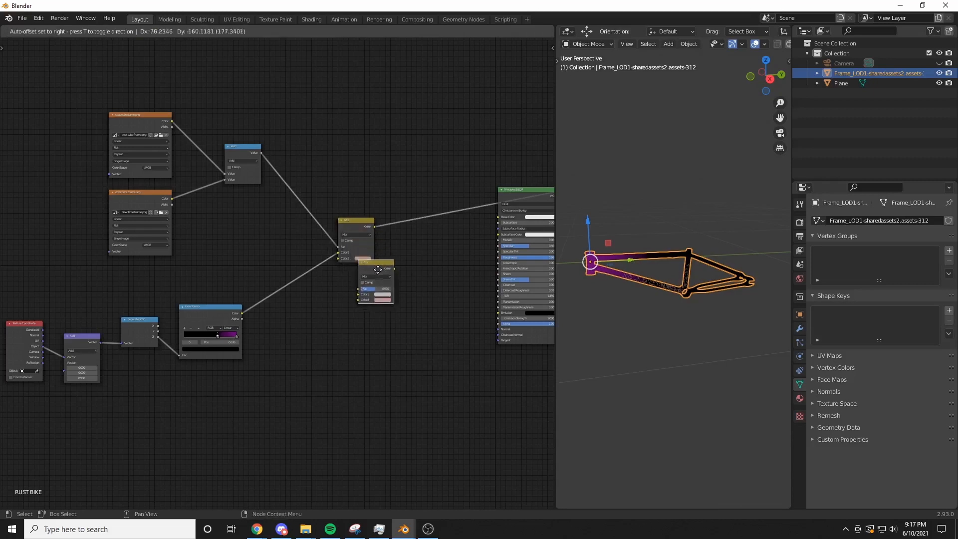
pyautogui.click(384, 303)
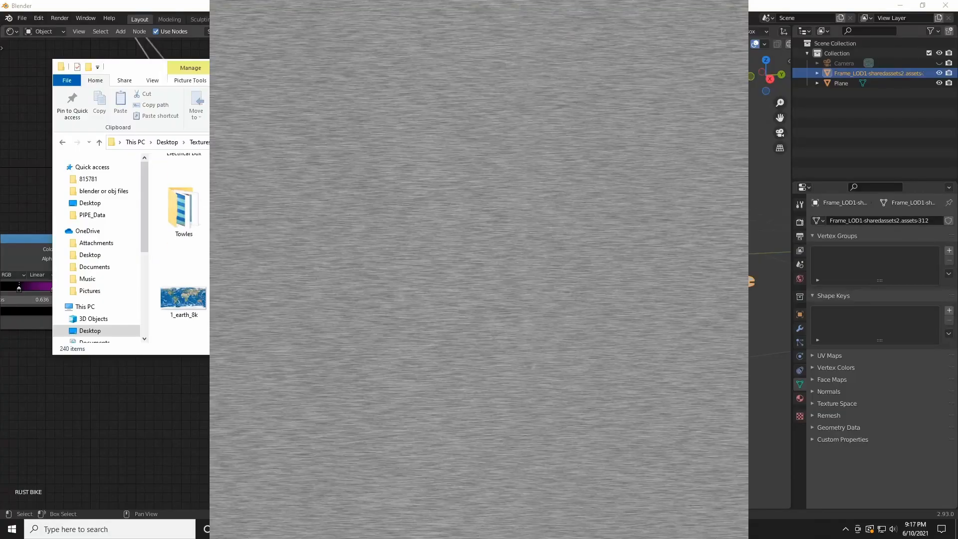
pyautogui.scroll(-1, 183, 250)
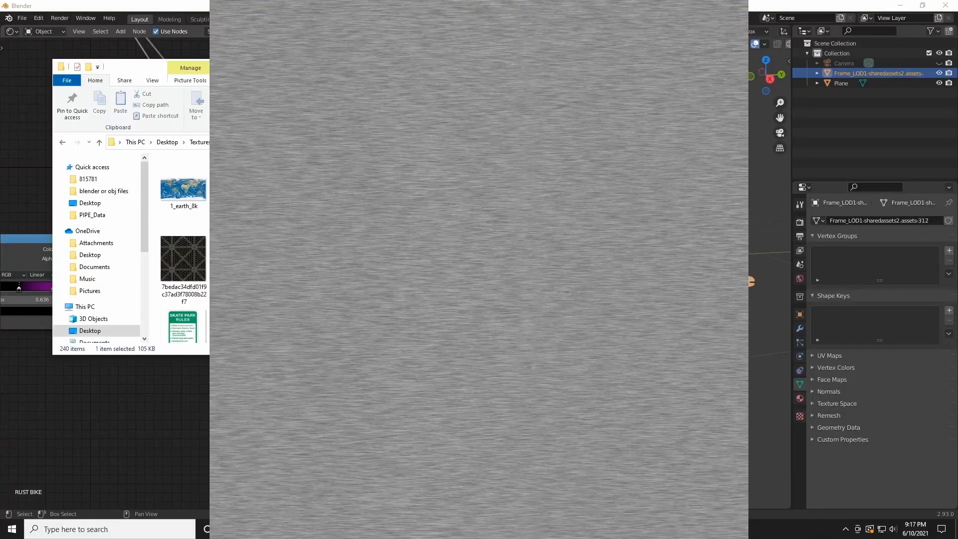
pyautogui.moveTo(527, 186); pyautogui.dragTo(263, 385)
pyautogui.click(373, 414)
pyautogui.keyDown('ctrl'); pyautogui.keyDown('shift'); pyautogui.click(262, 384); pyautogui.keyUp('shift'); pyautogui.keyUp('ctrl')
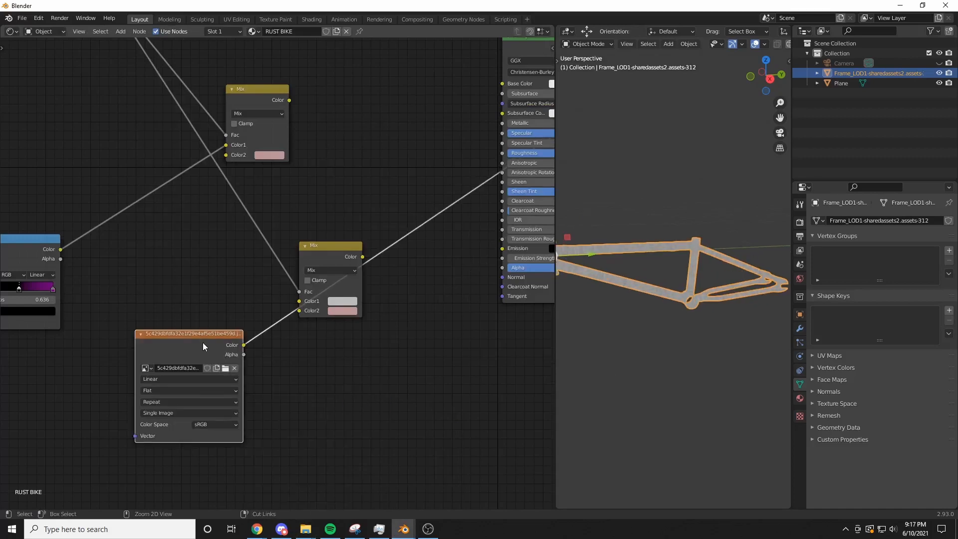
# Add UV Mapping to the brushed-metal texture with a uniform scale of 28.1, and link its color to the duplicate Mix node's Color1.
pyautogui.hotkey('ctrl', 't')
pyautogui.scroll(-2, 165, 363)
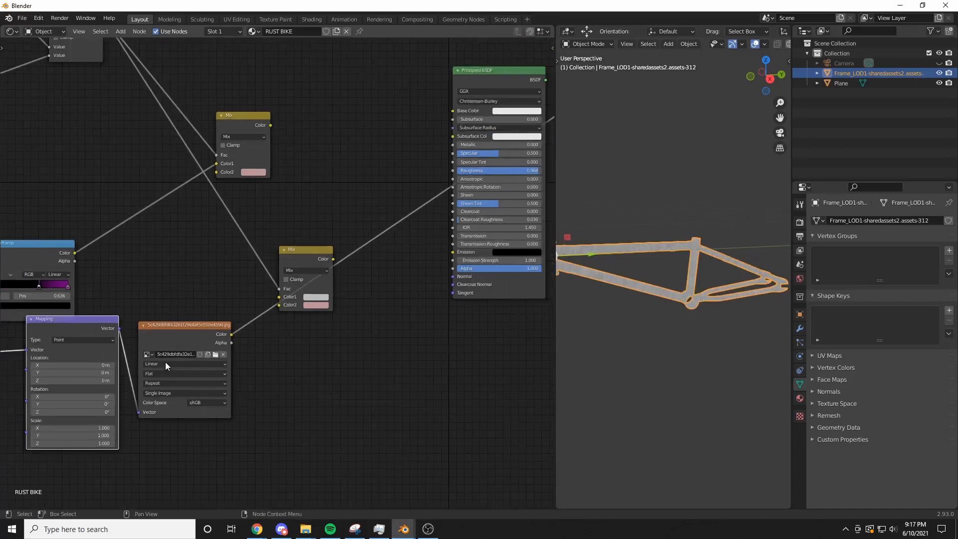
pyautogui.moveTo(166, 364); pyautogui.dragTo(327, 312, button='middle')
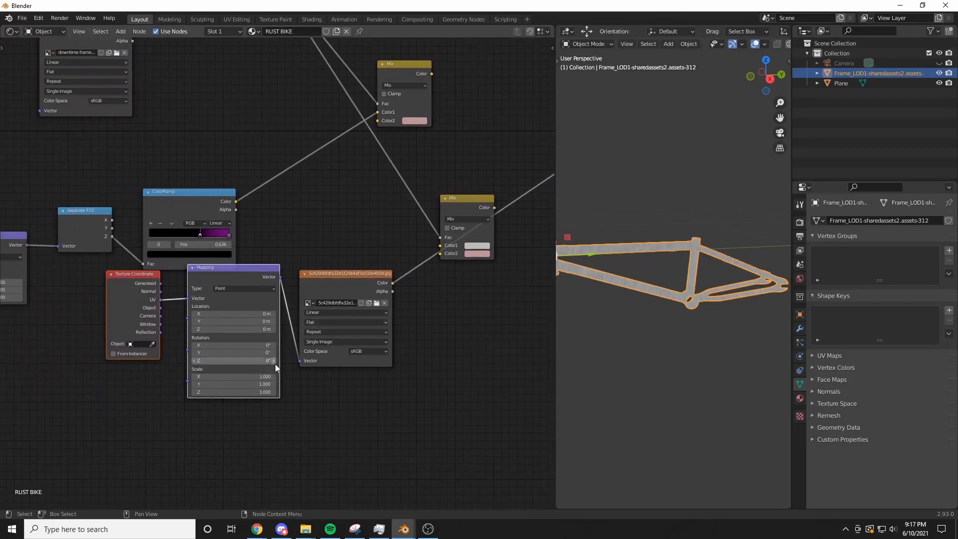
pyautogui.moveTo(264, 376); pyautogui.dragTo(291, 391)
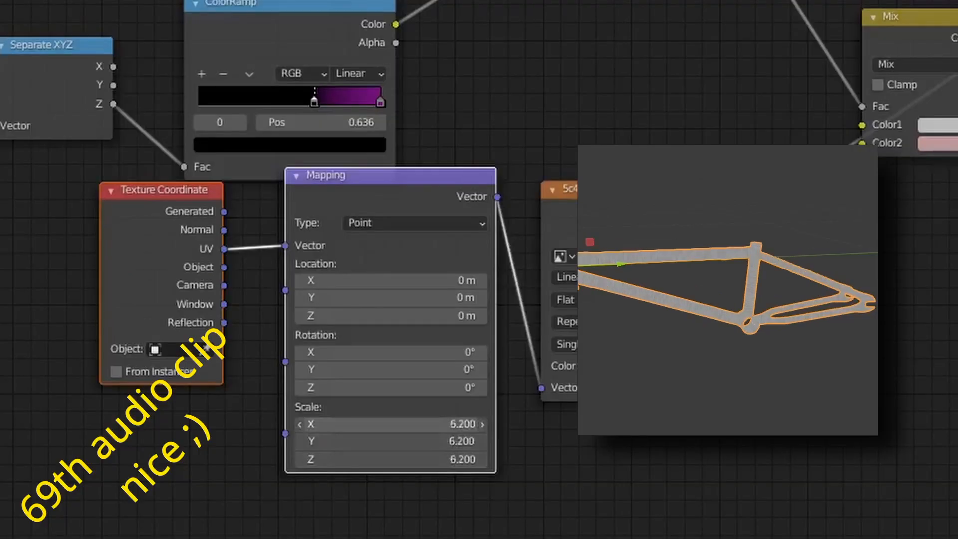
pyautogui.moveTo(463, 424); pyautogui.dragTo(487, 410)
pyautogui.scroll(3, 611, 346)
pyautogui.moveTo(392, 283); pyautogui.dragTo(408, 276)
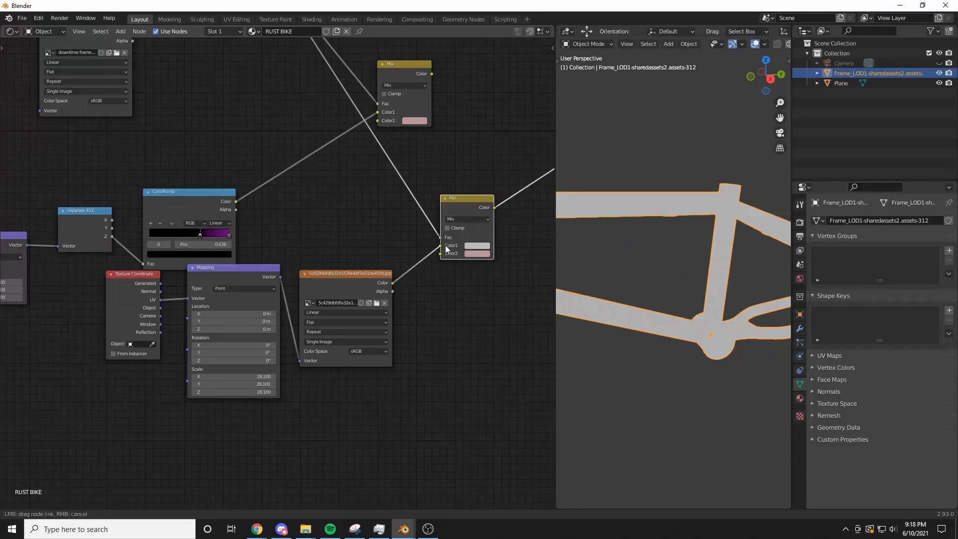
pyautogui.moveTo(446, 248); pyautogui.dragTo(446, 248)
# Add a Bump node, feeding the duplicate Mix color into its Height and its Normal output into the Principled BSDF's Normal.
pyautogui.write('bum')
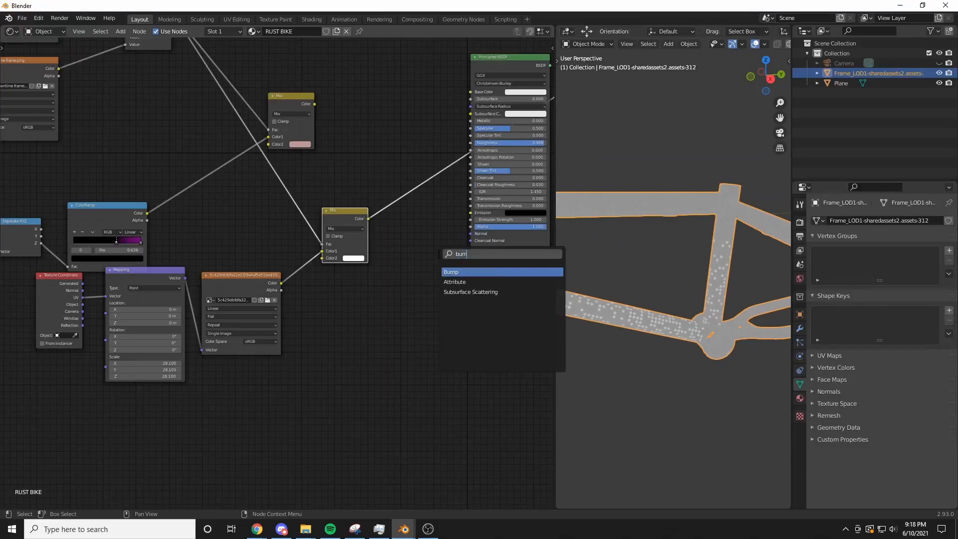
pyautogui.press('Return')
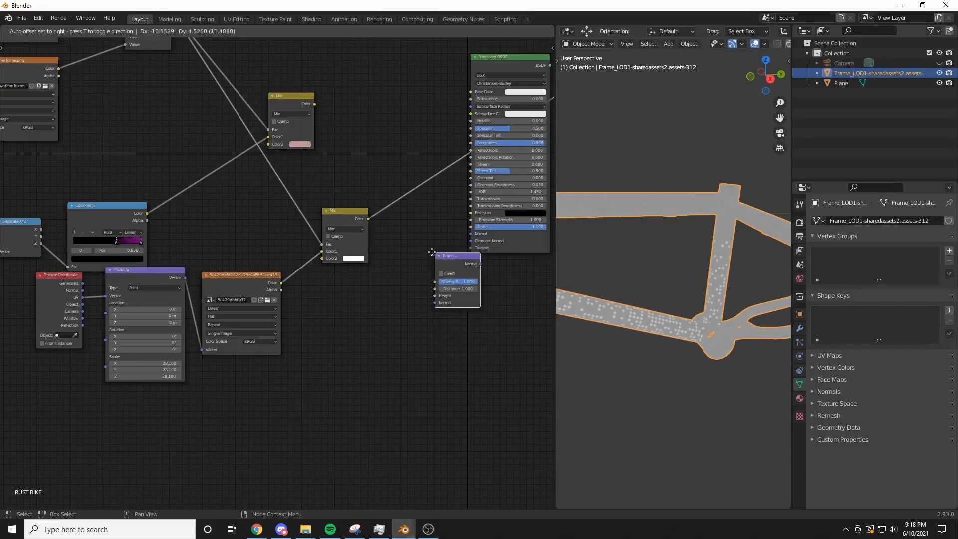
pyautogui.click(406, 232)
pyautogui.moveTo(368, 219); pyautogui.dragTo(396, 243)
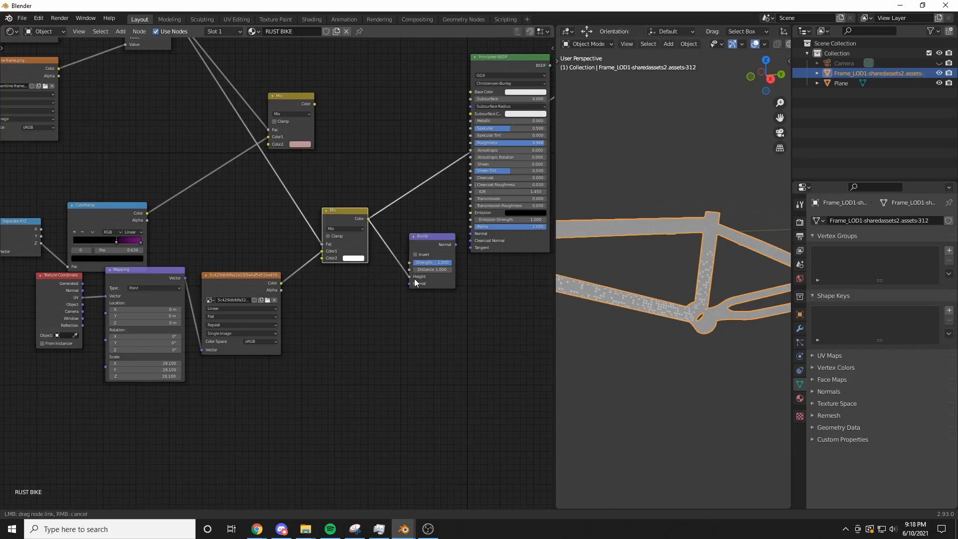
pyautogui.moveTo(413, 279); pyautogui.dragTo(410, 276)
pyautogui.moveTo(455, 245); pyautogui.dragTo(470, 233)
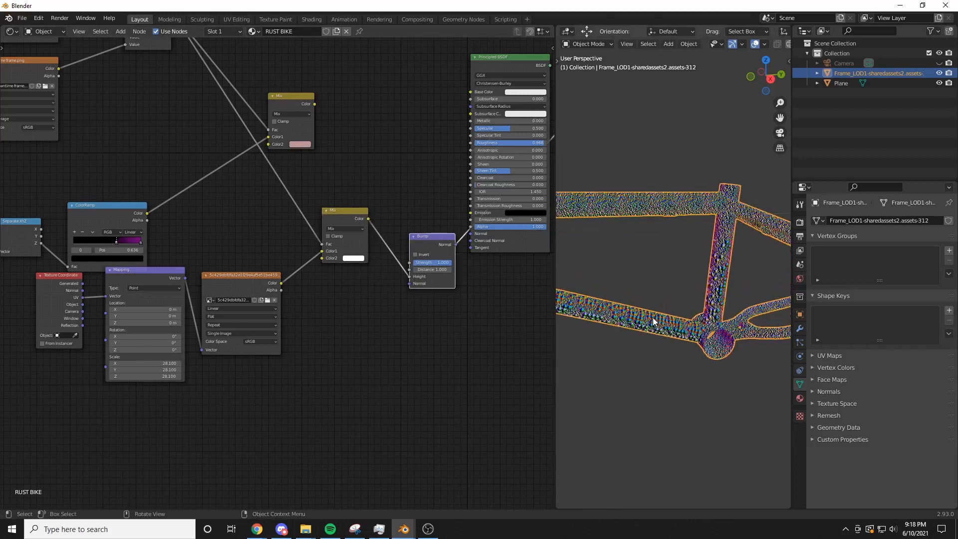
pyautogui.scroll(1, 658, 316)
pyautogui.scroll(-1, 659, 316)
# Insert a Math node set to Multiply between the brushed-metal texture and the Mix node's Color1, and reduce its multiplier.
pyautogui.write('math')
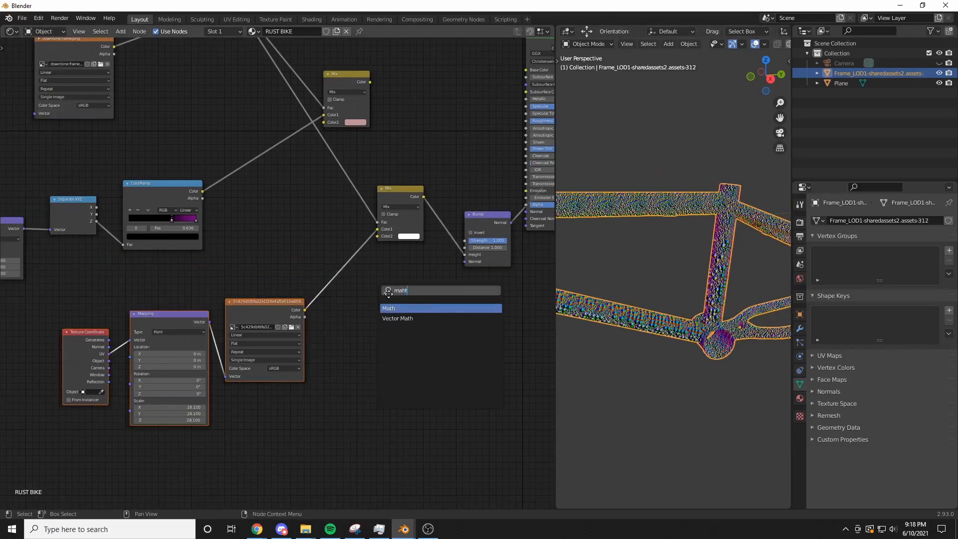
pyautogui.press('Return')
pyautogui.click(346, 284)
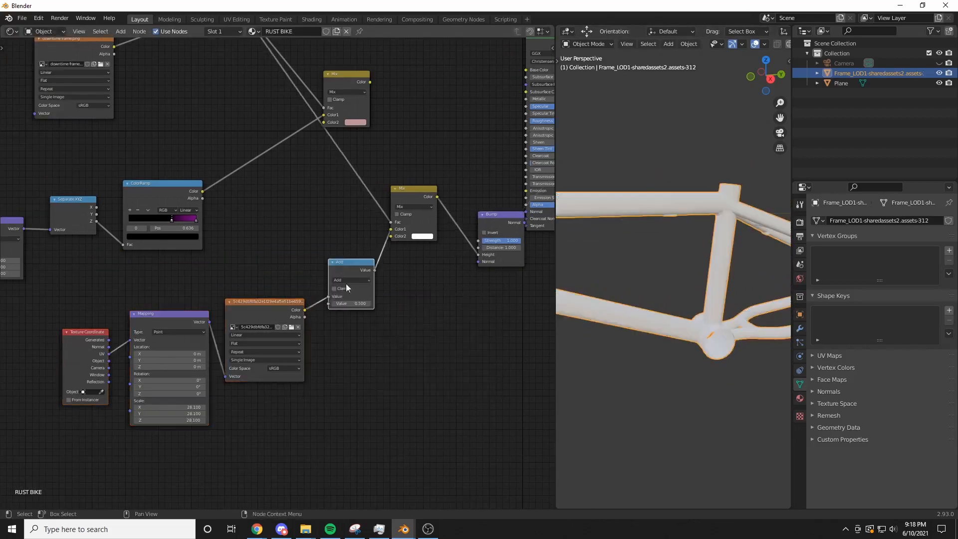
pyautogui.scroll(1, 349, 283)
pyautogui.click(360, 282)
pyautogui.press('m')
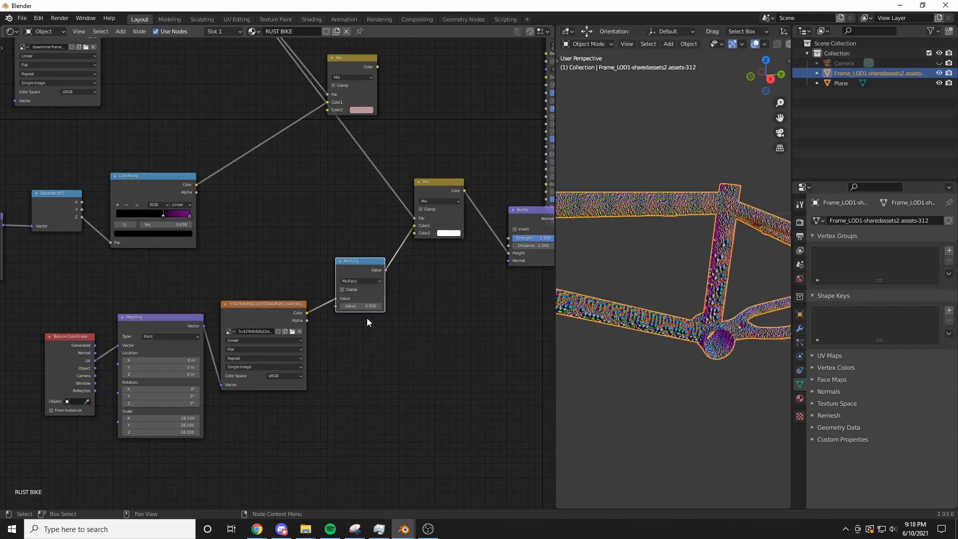
pyautogui.scroll(2, 367, 319)
pyautogui.moveTo(428, 337); pyautogui.dragTo(418, 337)
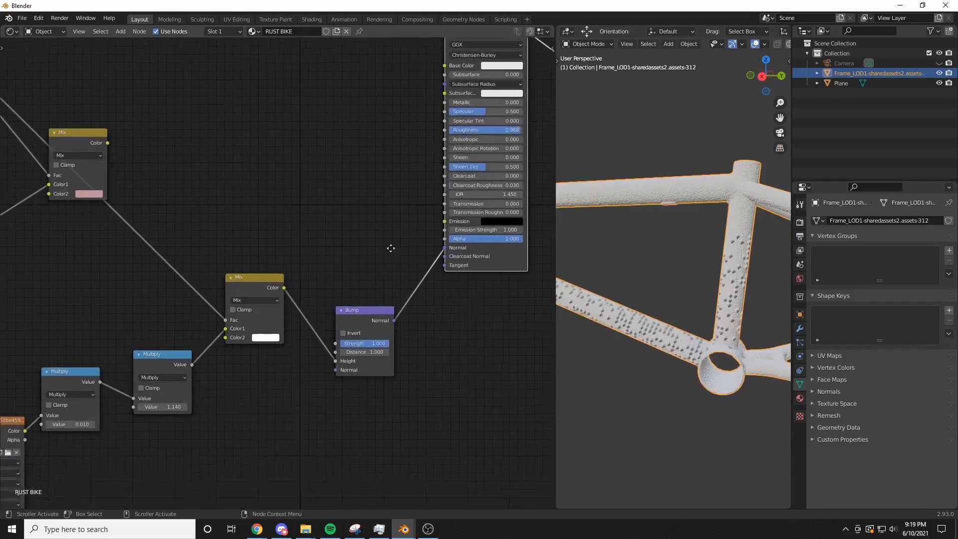
# Set Color2 of the Mix node feeding the Bump to black.
pyautogui.moveTo(297, 287); pyautogui.dragTo(317, 276, button='middle')
pyautogui.click(319, 271)
pyautogui.moveTo(396, 121); pyautogui.dragTo(393, 180)
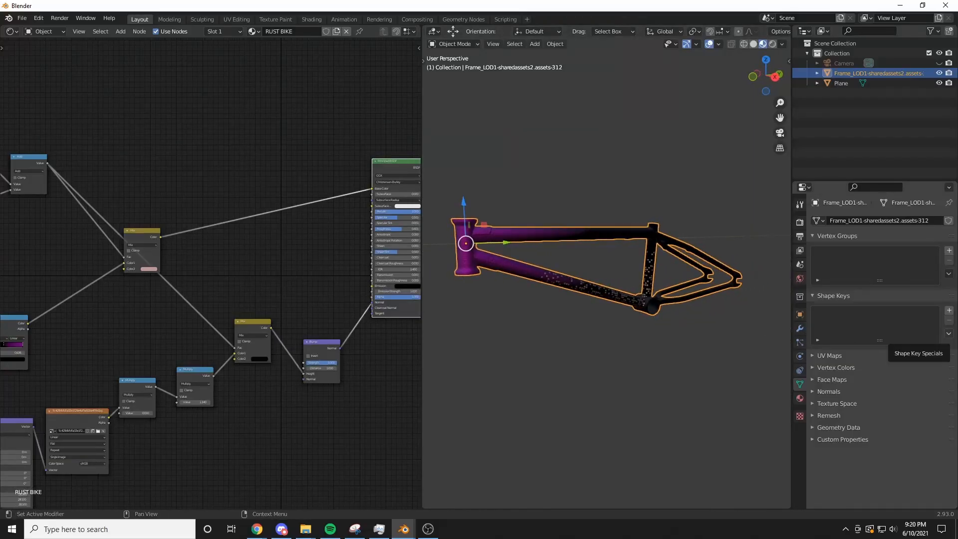
# Add an empty Image Texture node below the Bump node and place a duplicate of it underneath.
pyautogui.hotkey('shift', 'a')
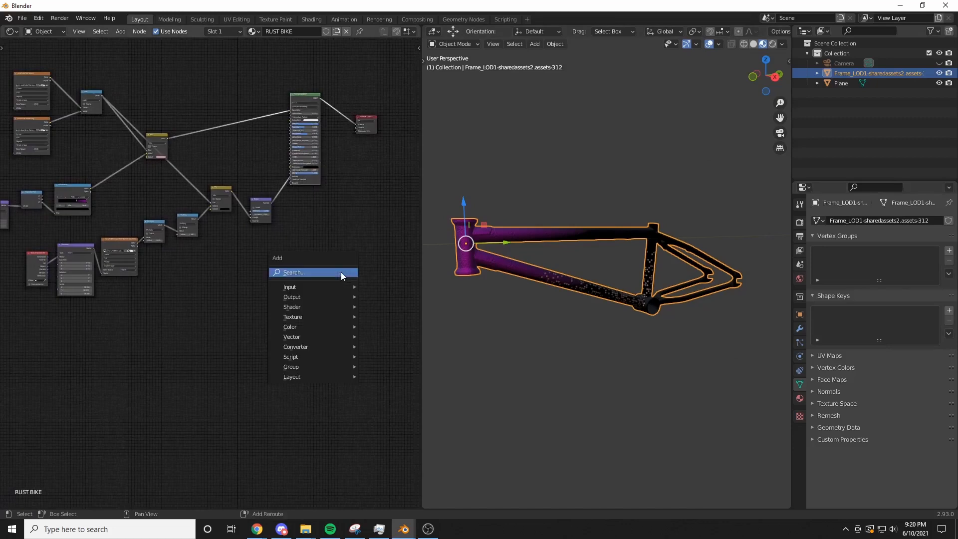
pyautogui.click(341, 272)
pyautogui.write('ima')
pyautogui.press('Return')
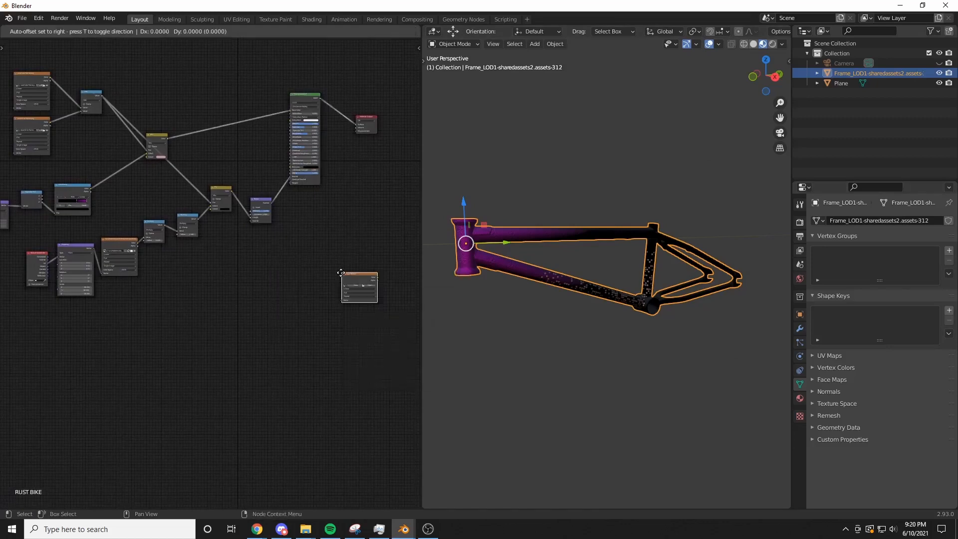
pyautogui.click(255, 238)
pyautogui.scroll(8, 254, 249)
pyautogui.hotkey('shift', 'd')
pyautogui.click(254, 333)
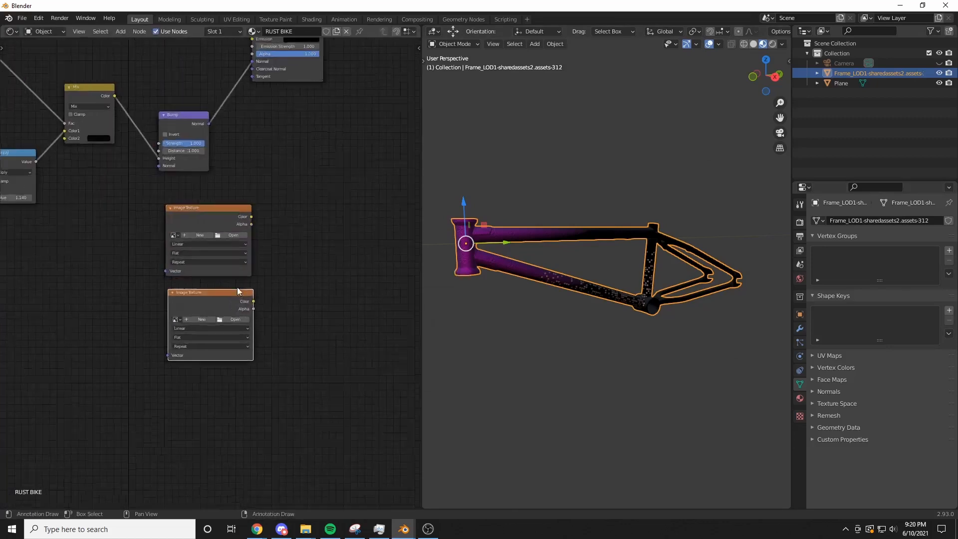
# Create a new 2000 × 2000 px image named "frame base color" in the upper empty Image Texture node.
pyautogui.scroll(3, 238, 290)
pyautogui.click(199, 235)
pyautogui.write('frame base color')
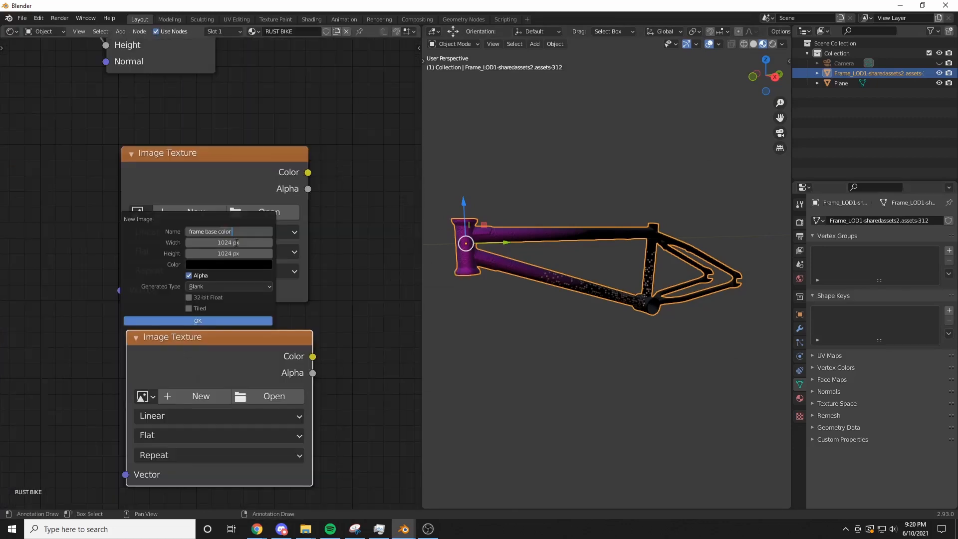
pyautogui.click(236, 242)
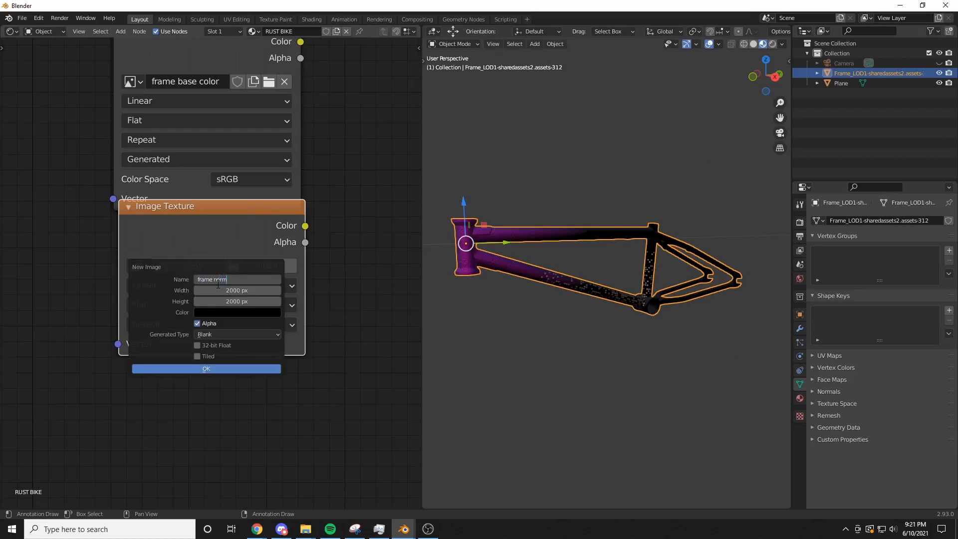
# Create a 2000 × 2000 px image named "frame normal" in the lower Image Texture node, with Linear color space.
pyautogui.press('Return')
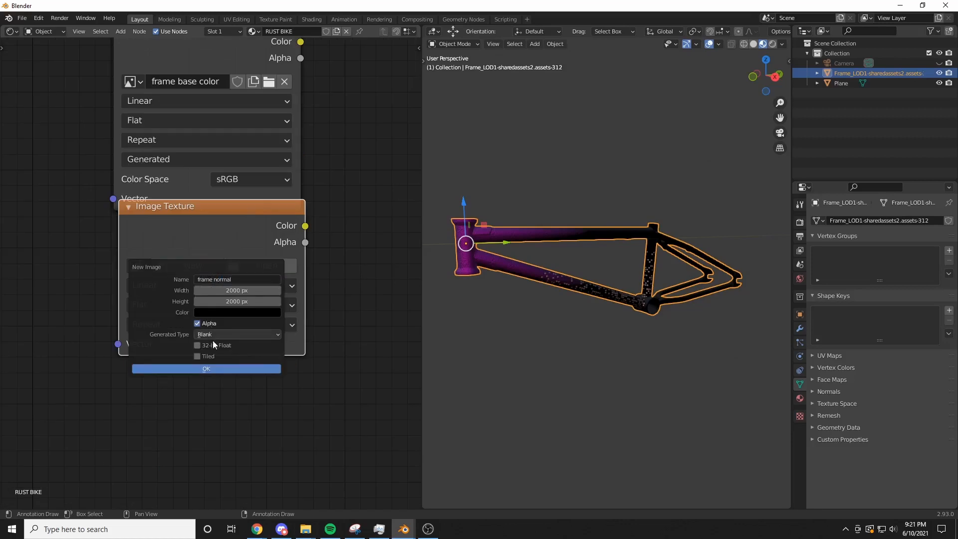
pyautogui.click(225, 368)
pyautogui.scroll(-3, 186, 325)
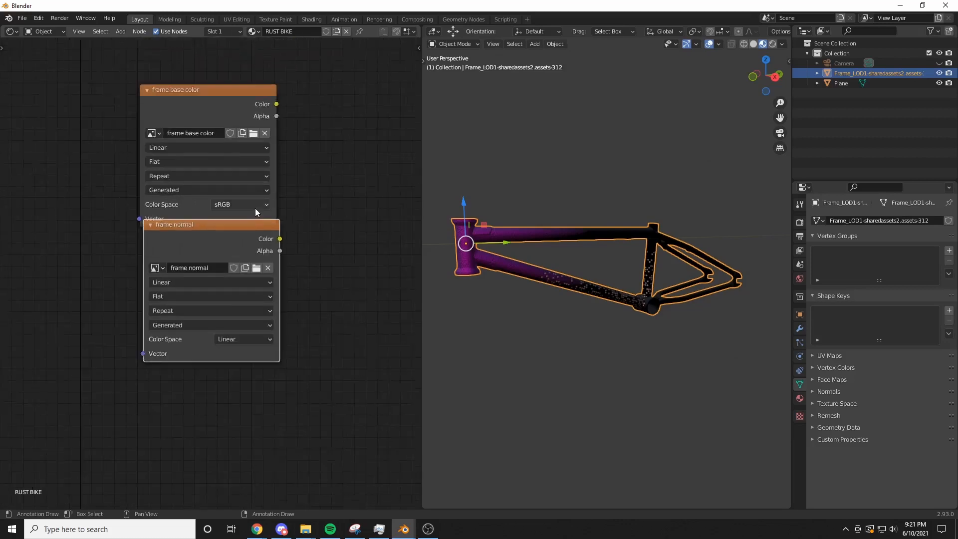
# Select the frame base color node, switch the render engine to Cycles, and set the render samples to 1.
pyautogui.click(220, 135)
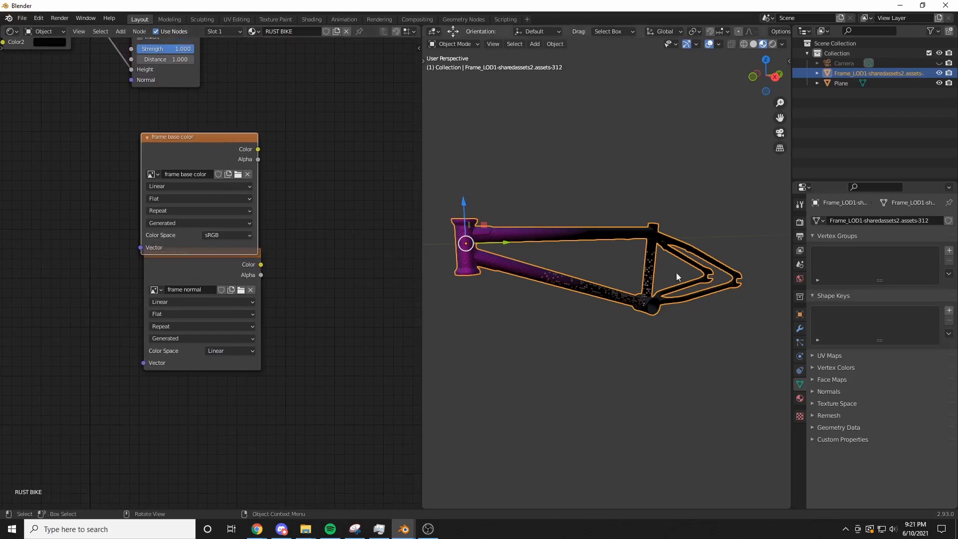
pyautogui.click(800, 221)
pyautogui.click(882, 220)
pyautogui.click(881, 253)
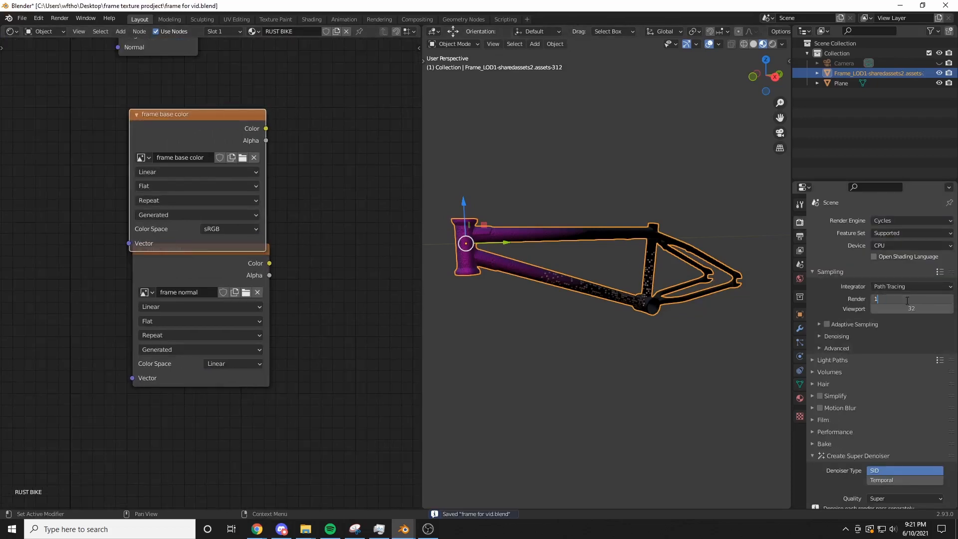
pyautogui.press('Return')
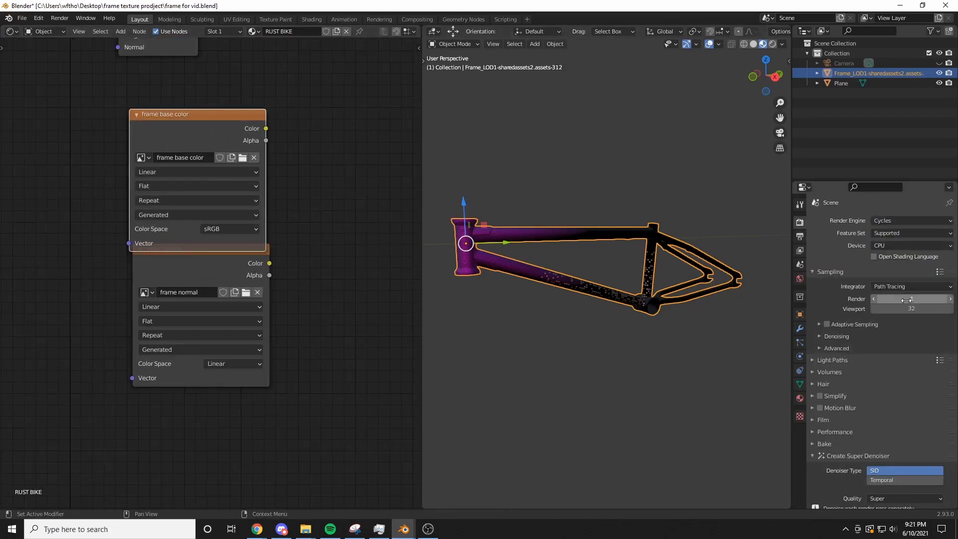
# Bake the Diffuse pass to the frame base color image with Direct and Indirect contributions off, keeping only Color.
pyautogui.click(838, 443)
pyautogui.scroll(-6, 849, 414)
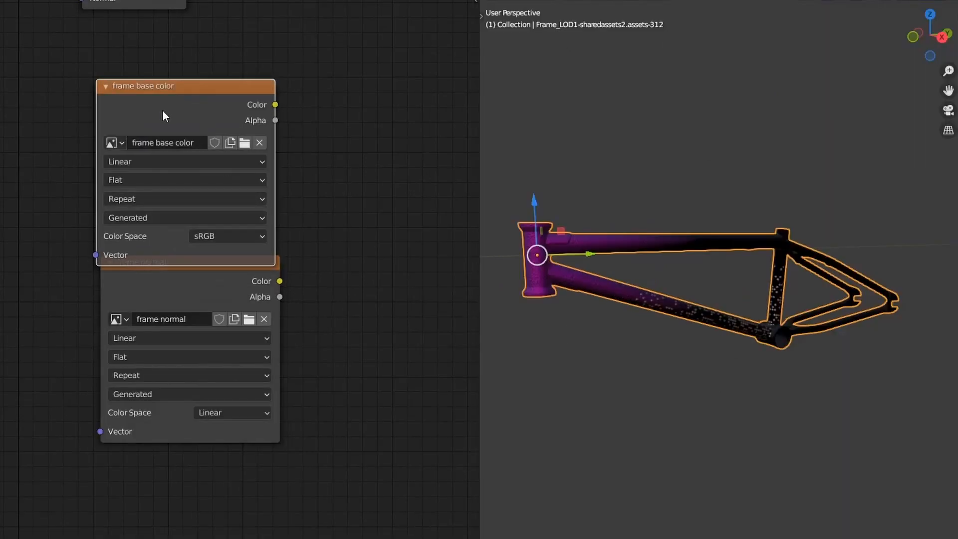
pyautogui.click(887, 302)
pyautogui.click(887, 449)
pyautogui.click(874, 395)
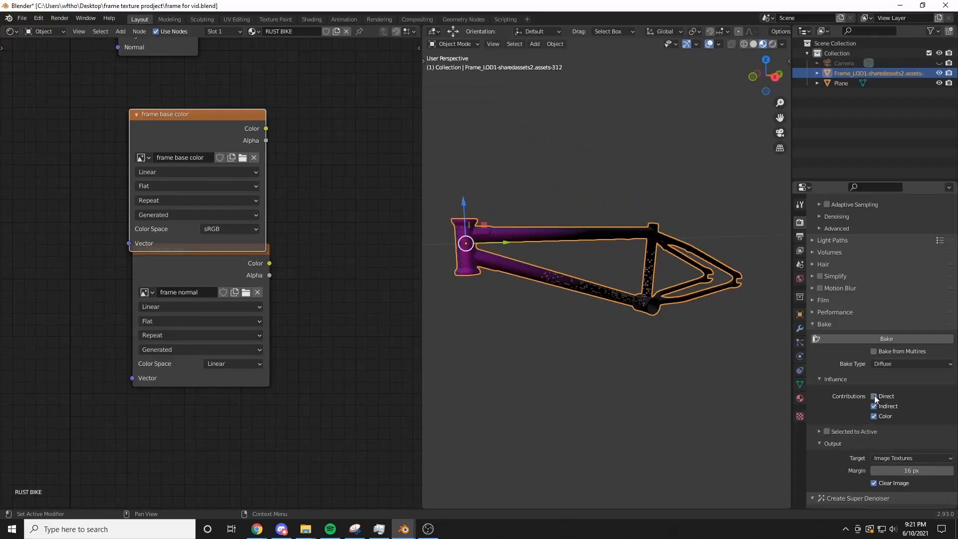
pyautogui.click(880, 409)
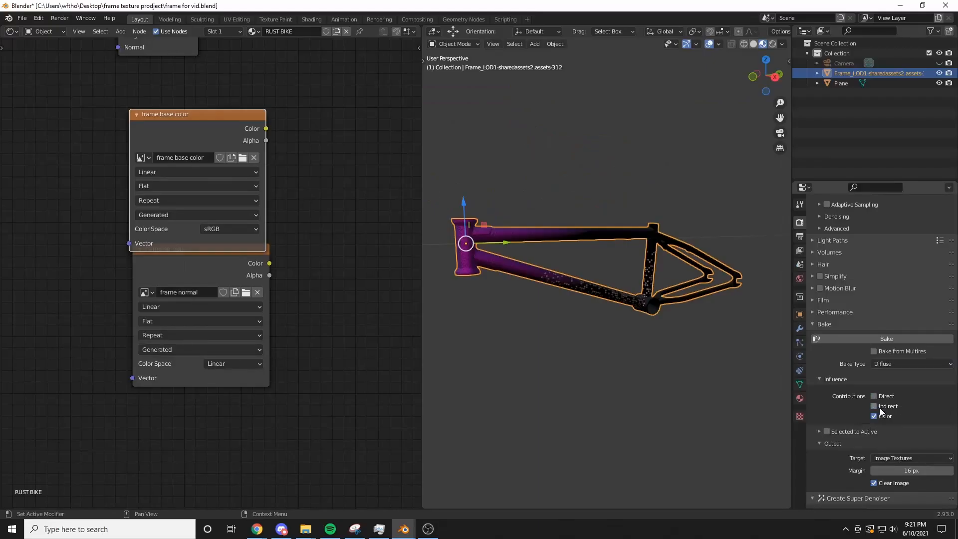
pyautogui.click(859, 339)
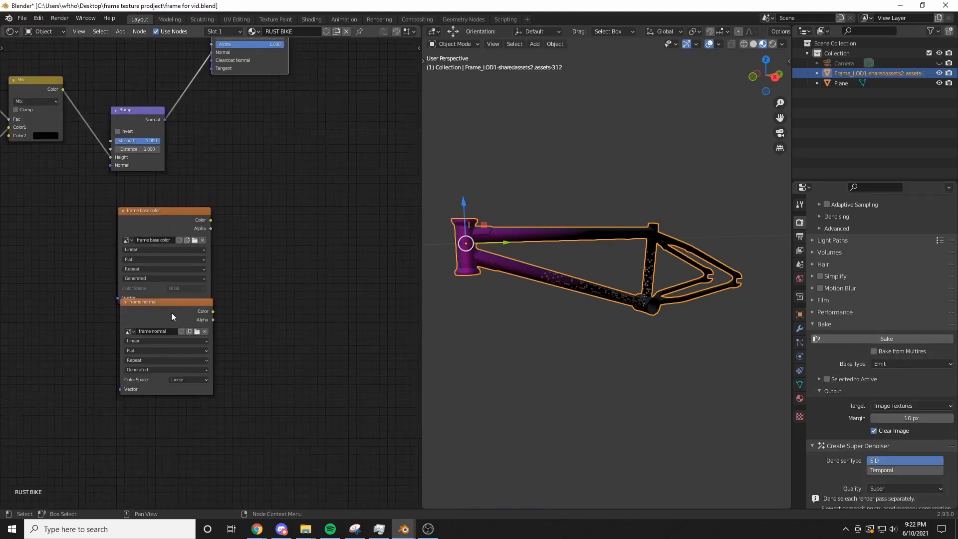
# Bake the frame's Normal pass to the frame normal image.
pyautogui.click(890, 364)
pyautogui.click(890, 409)
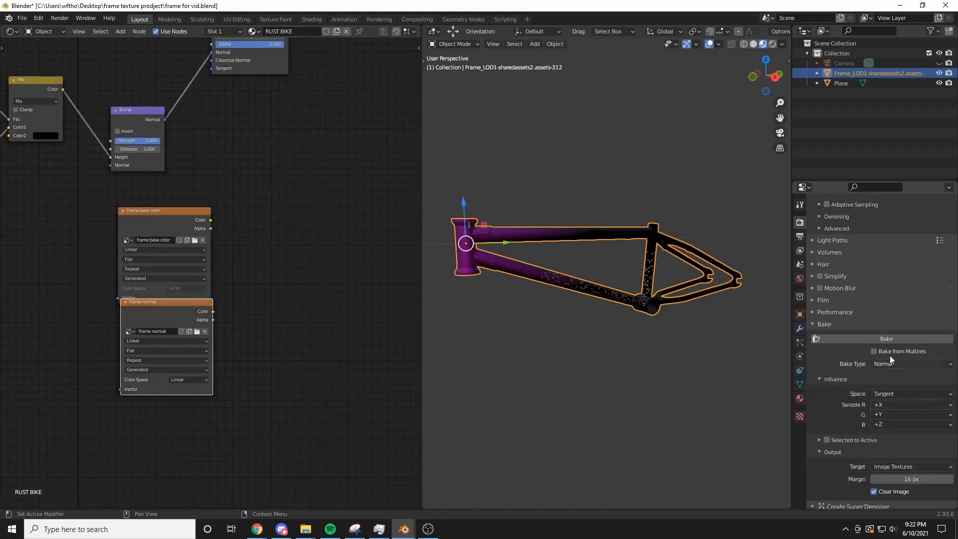
pyautogui.click(887, 338)
# Save a copy of the FRAME BASE COLOR image as a PNG in the Desktop folder.
pyautogui.click(53, 31)
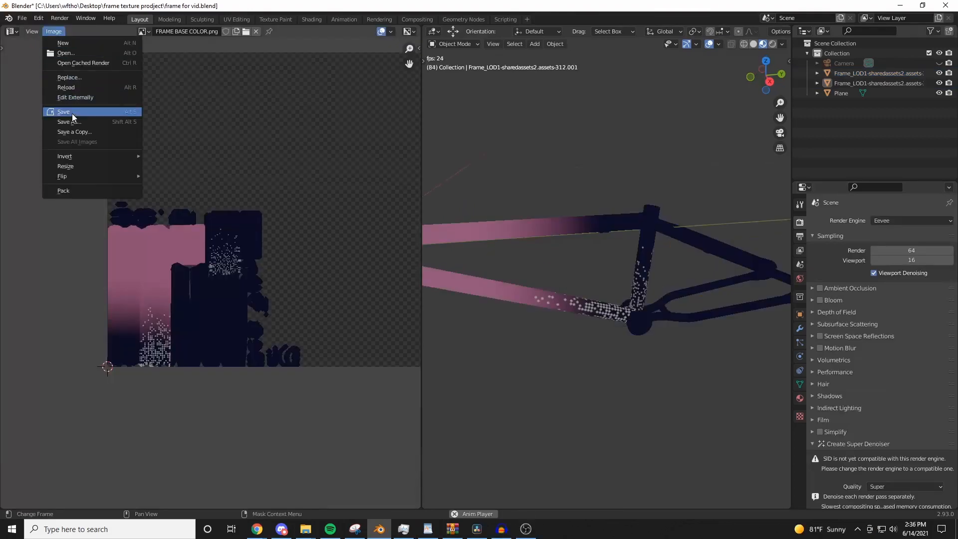
pyautogui.click(74, 126)
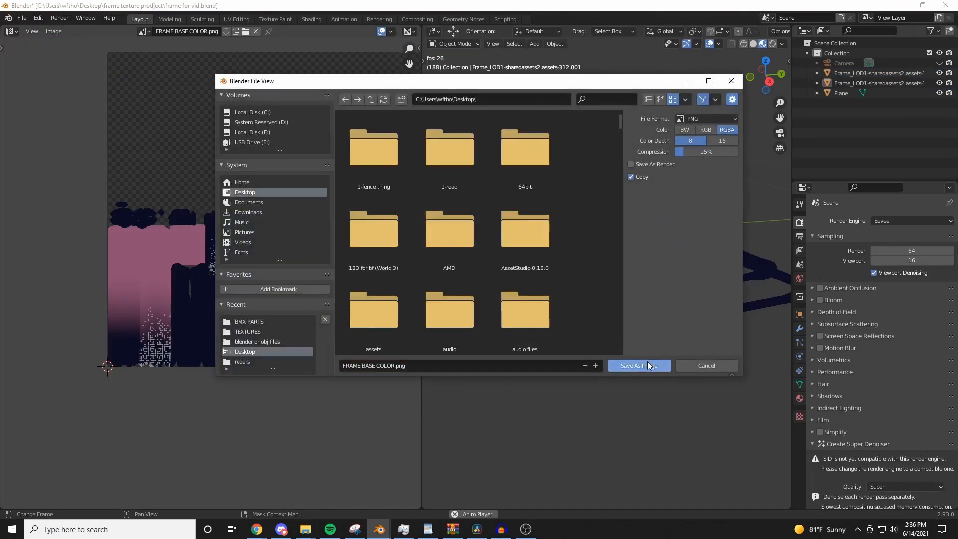
pyautogui.click(648, 366)
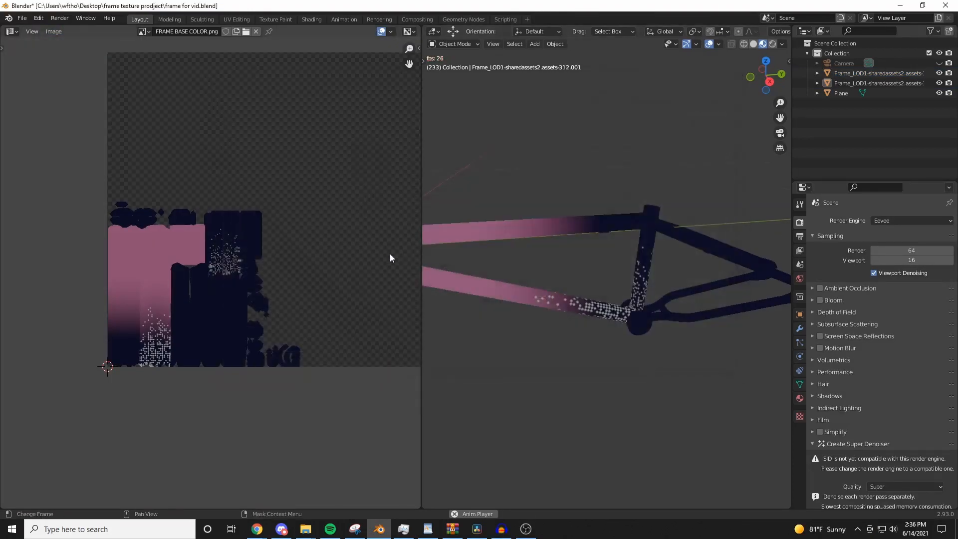